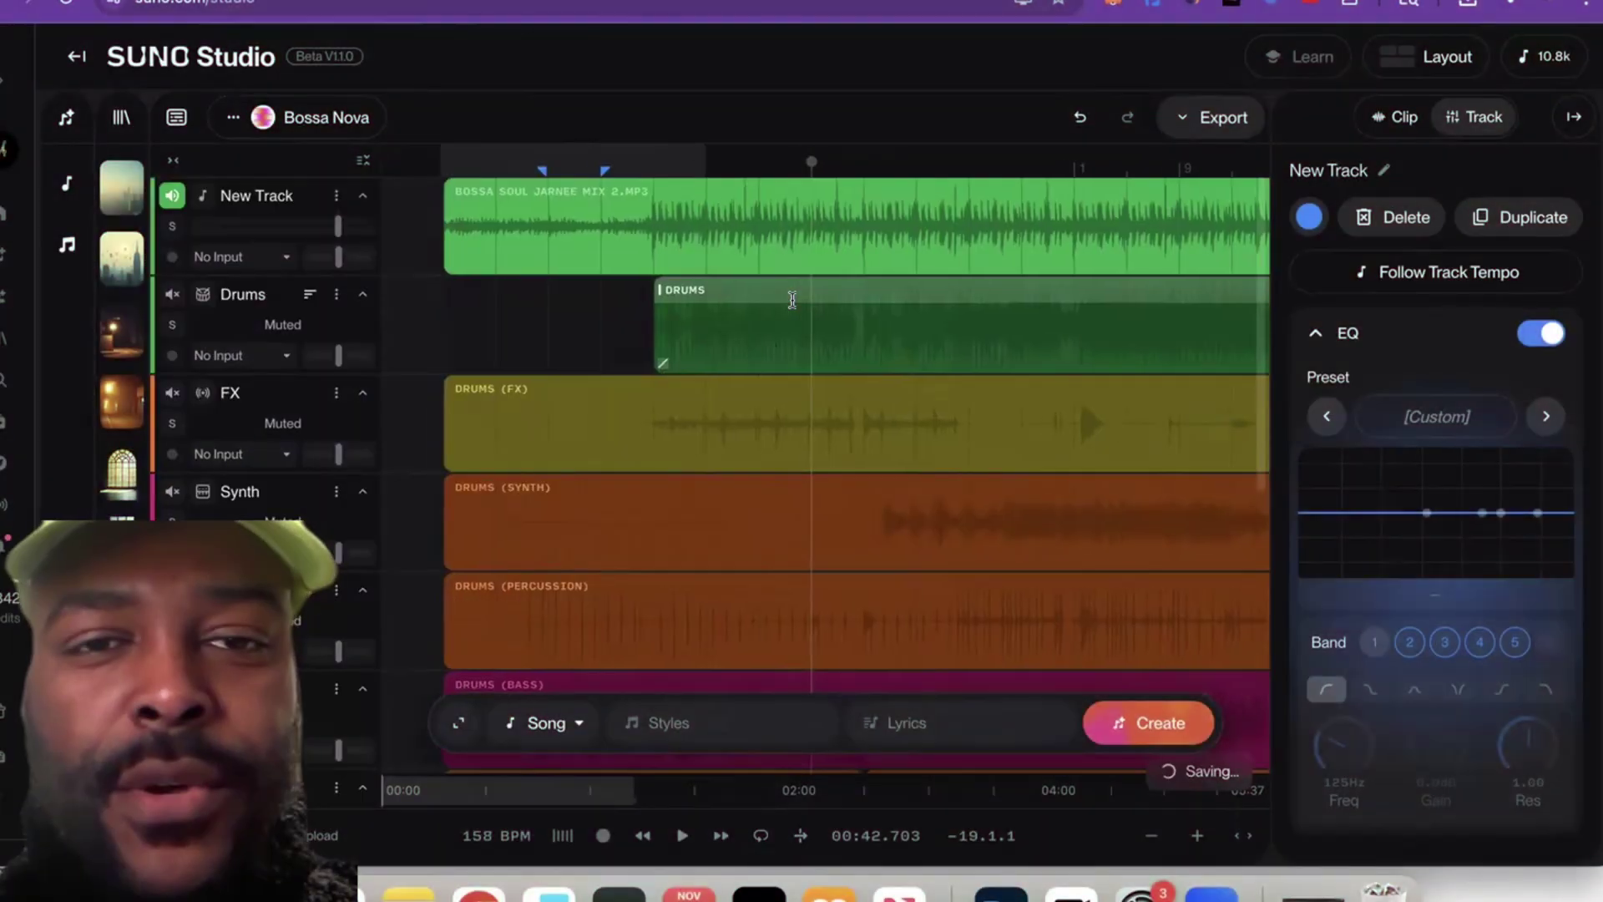
Select the Drums track, check its Clip tab, then return to its Track settings and EQ
scroll(793, 300, down, 5)
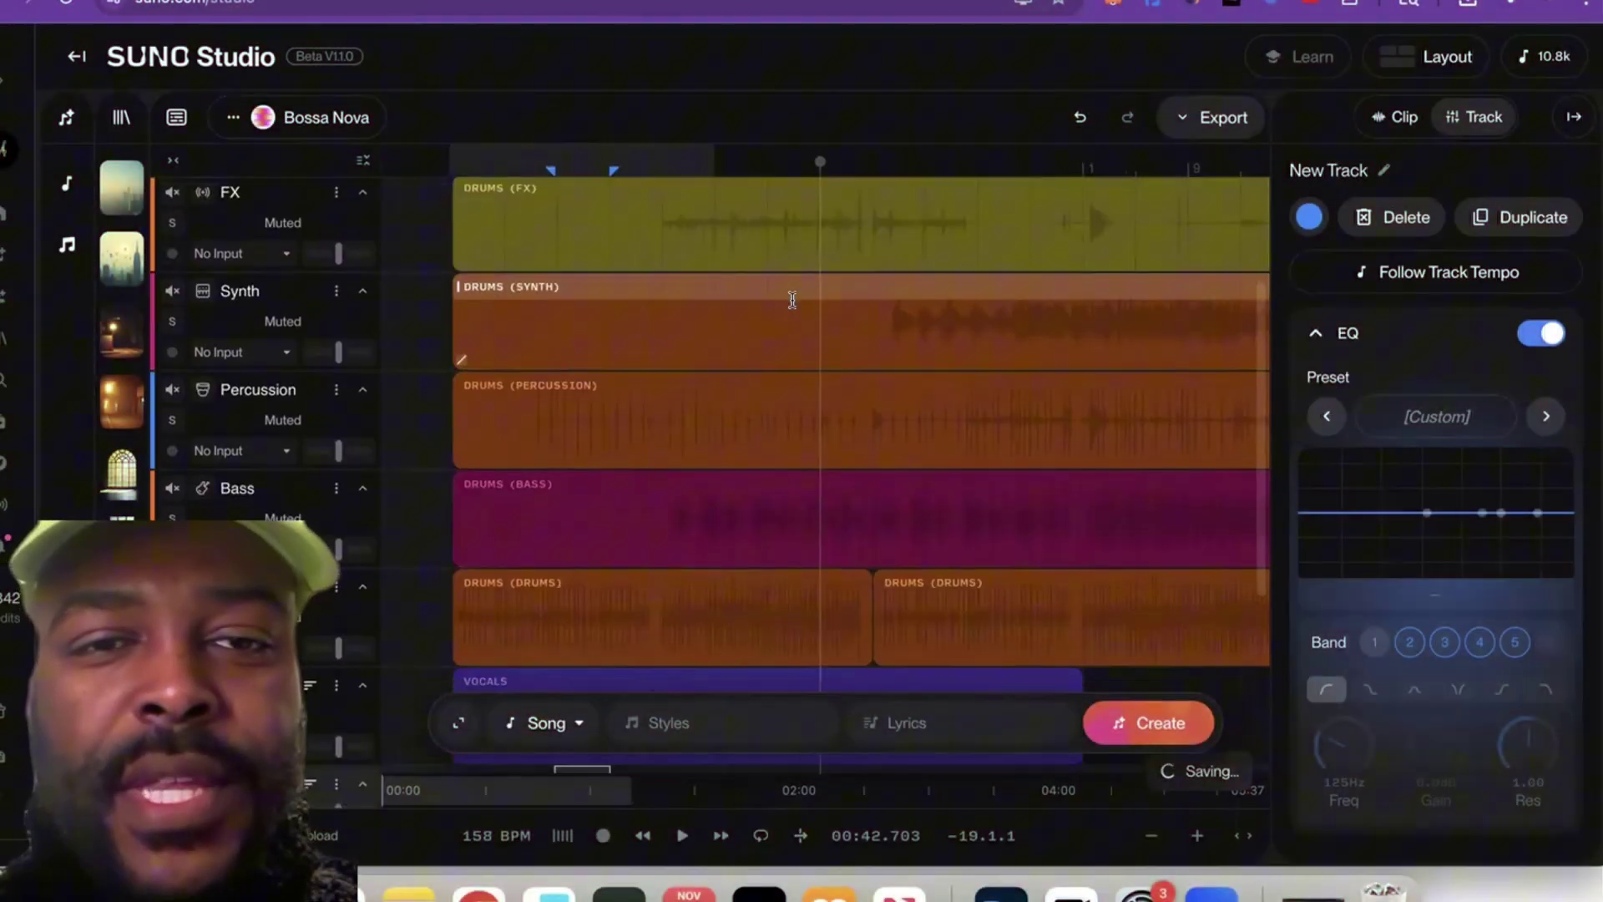
scroll(792, 300, up, 5)
scroll(792, 300, right, 2)
scroll(792, 300, down, 1)
scroll(792, 300, down, 5)
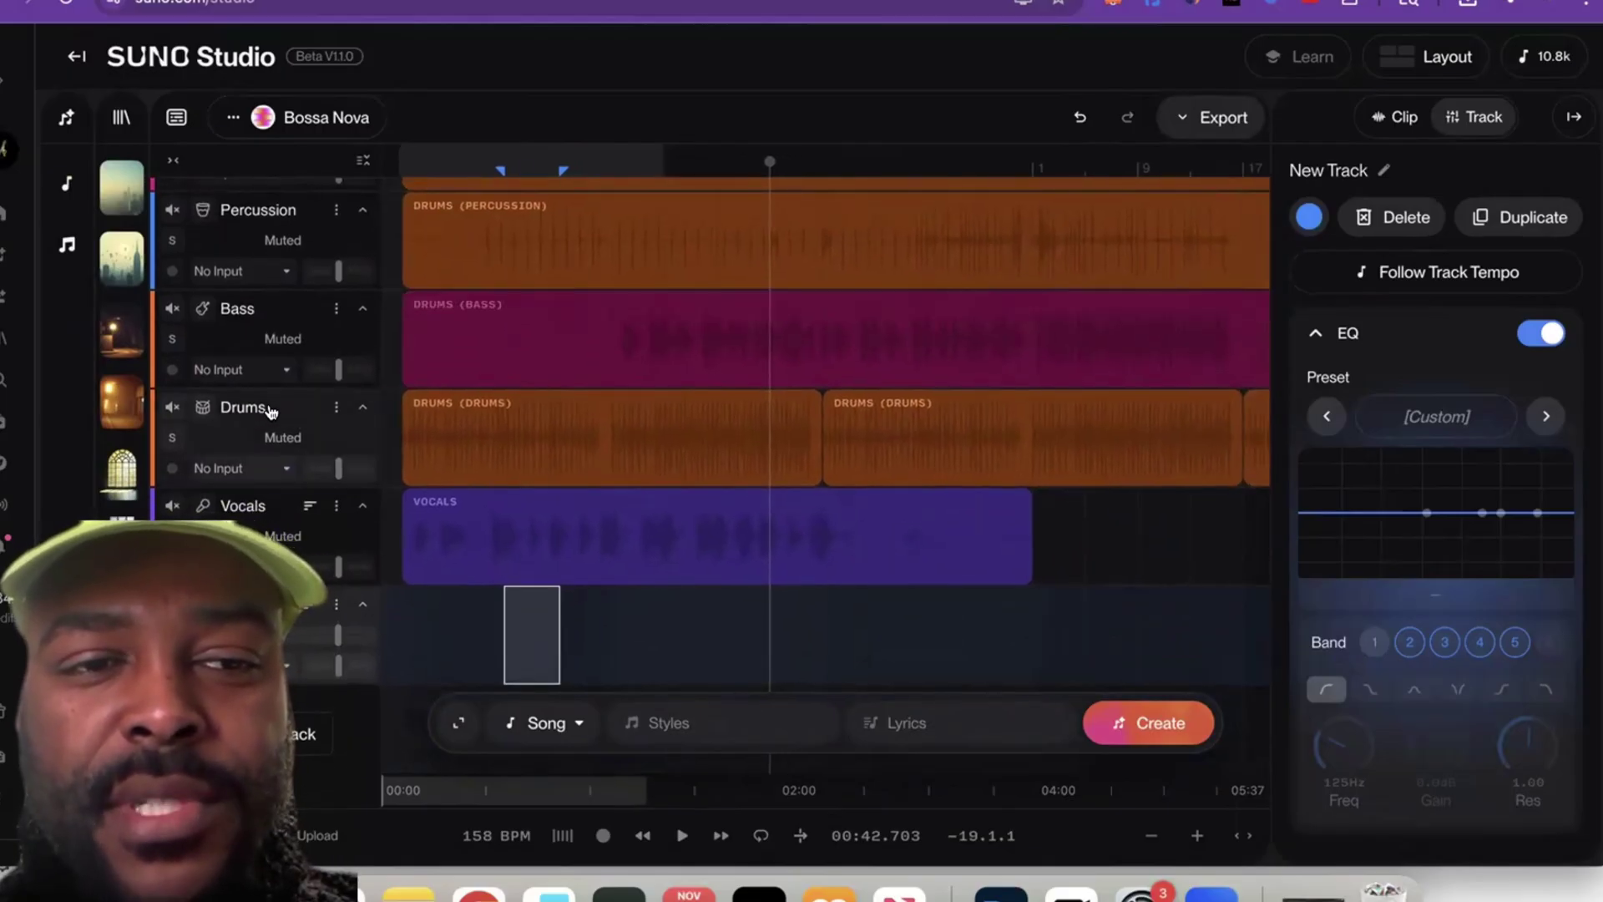
click(270, 410)
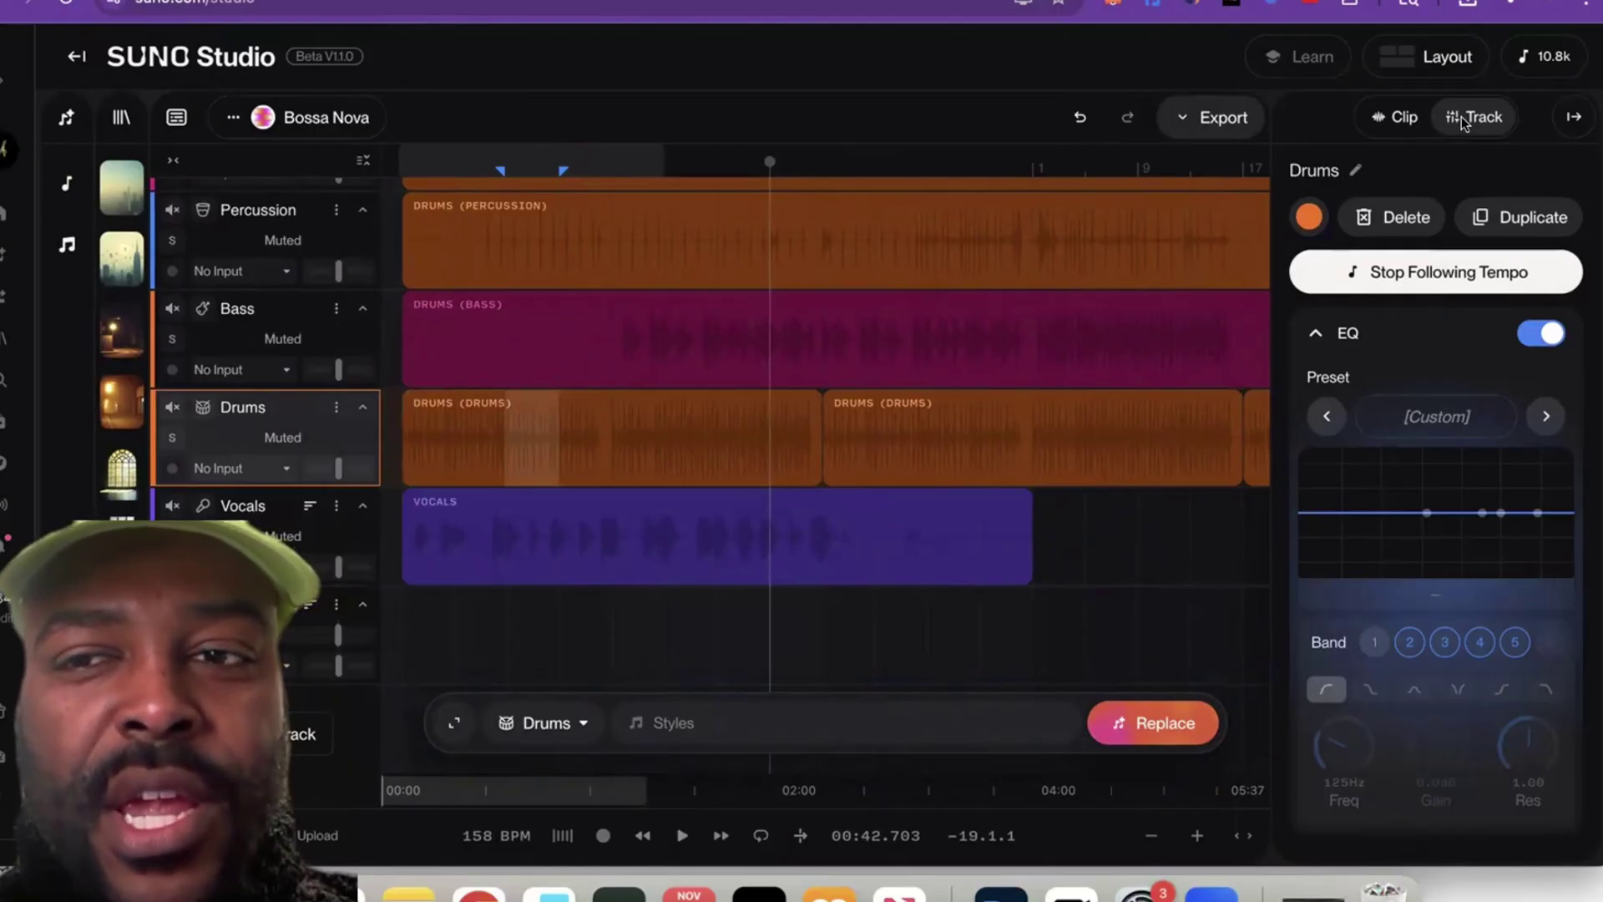
click(1402, 118)
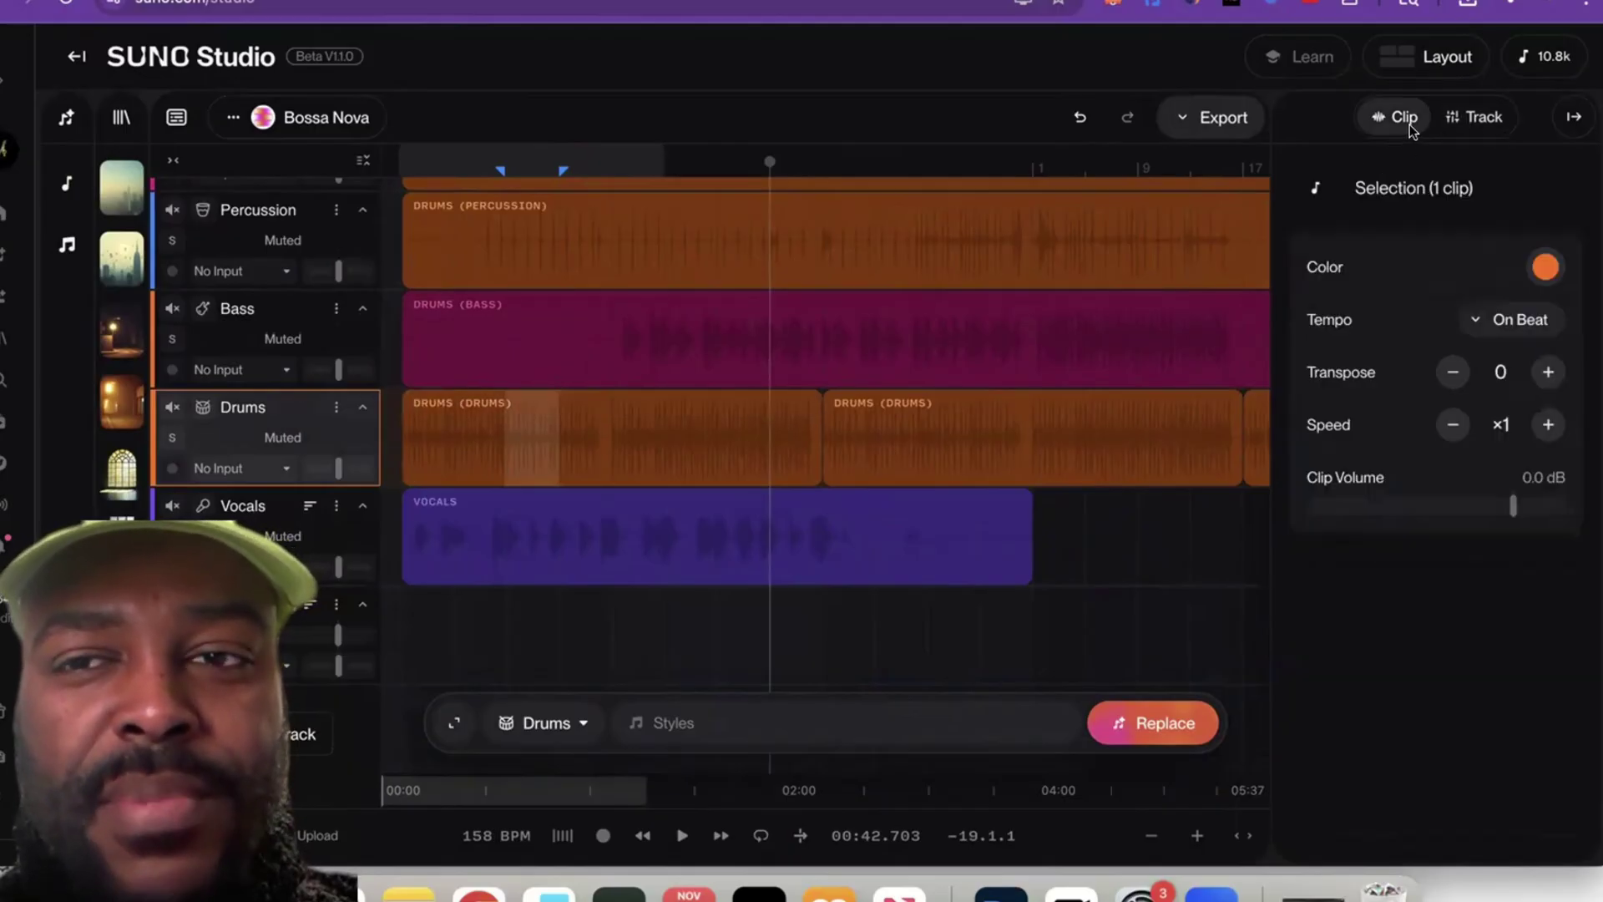
click(1467, 118)
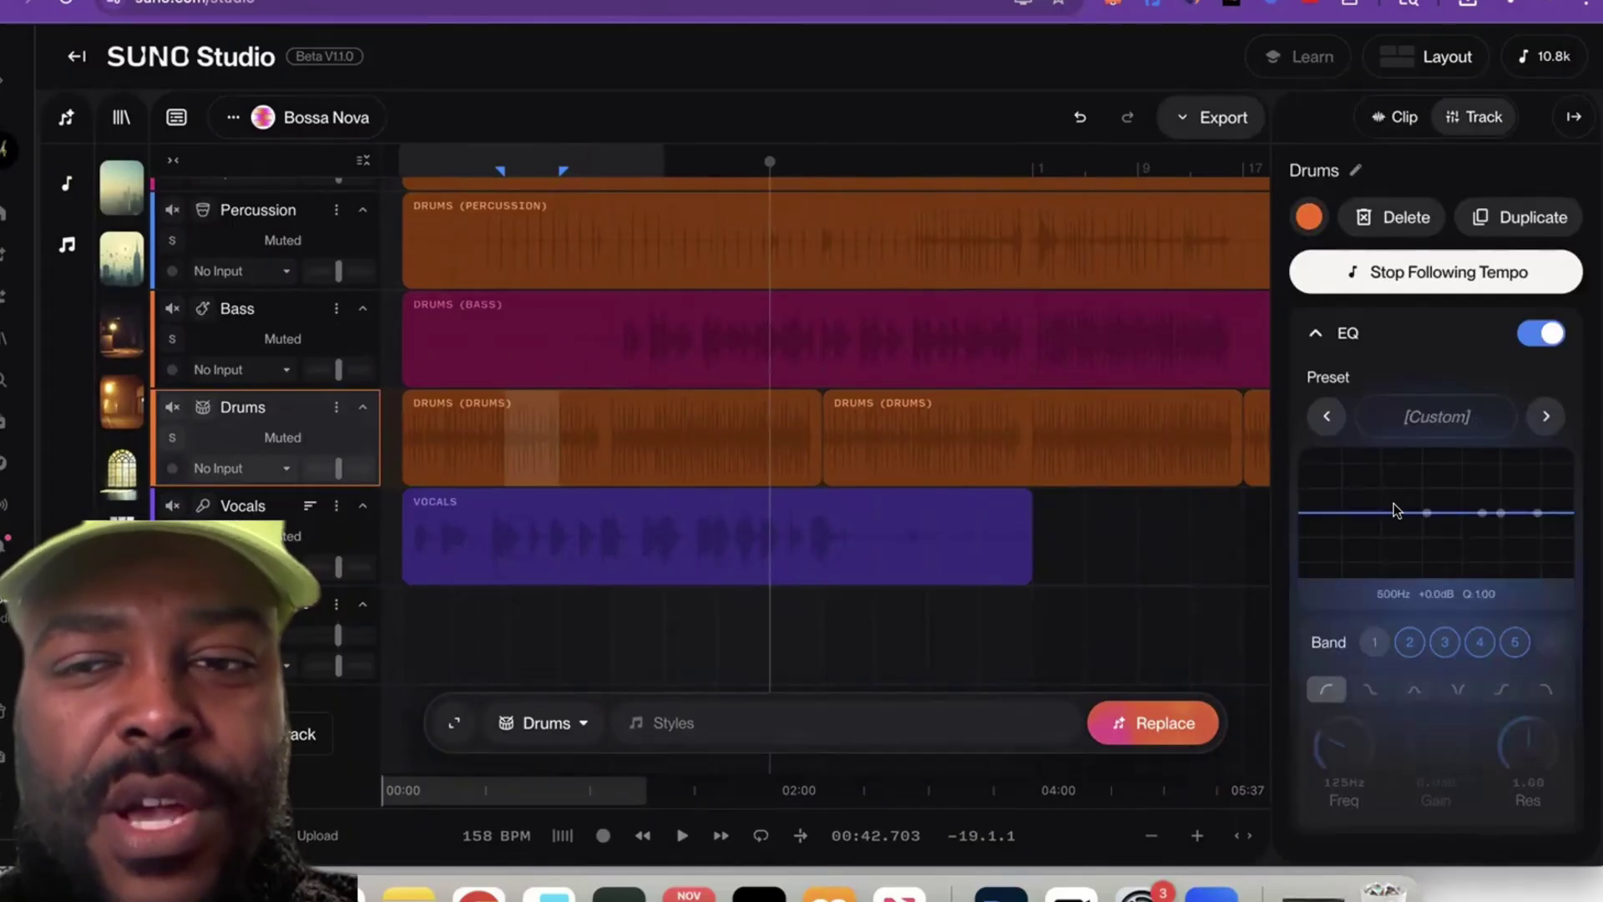
Drag Drums EQ bands 2 and 3 into a curve, leaving band 2 at 206 Hz, -9.7 dB
drag(1417, 516, 1370, 580)
drag(1482, 513, 1532, 489)
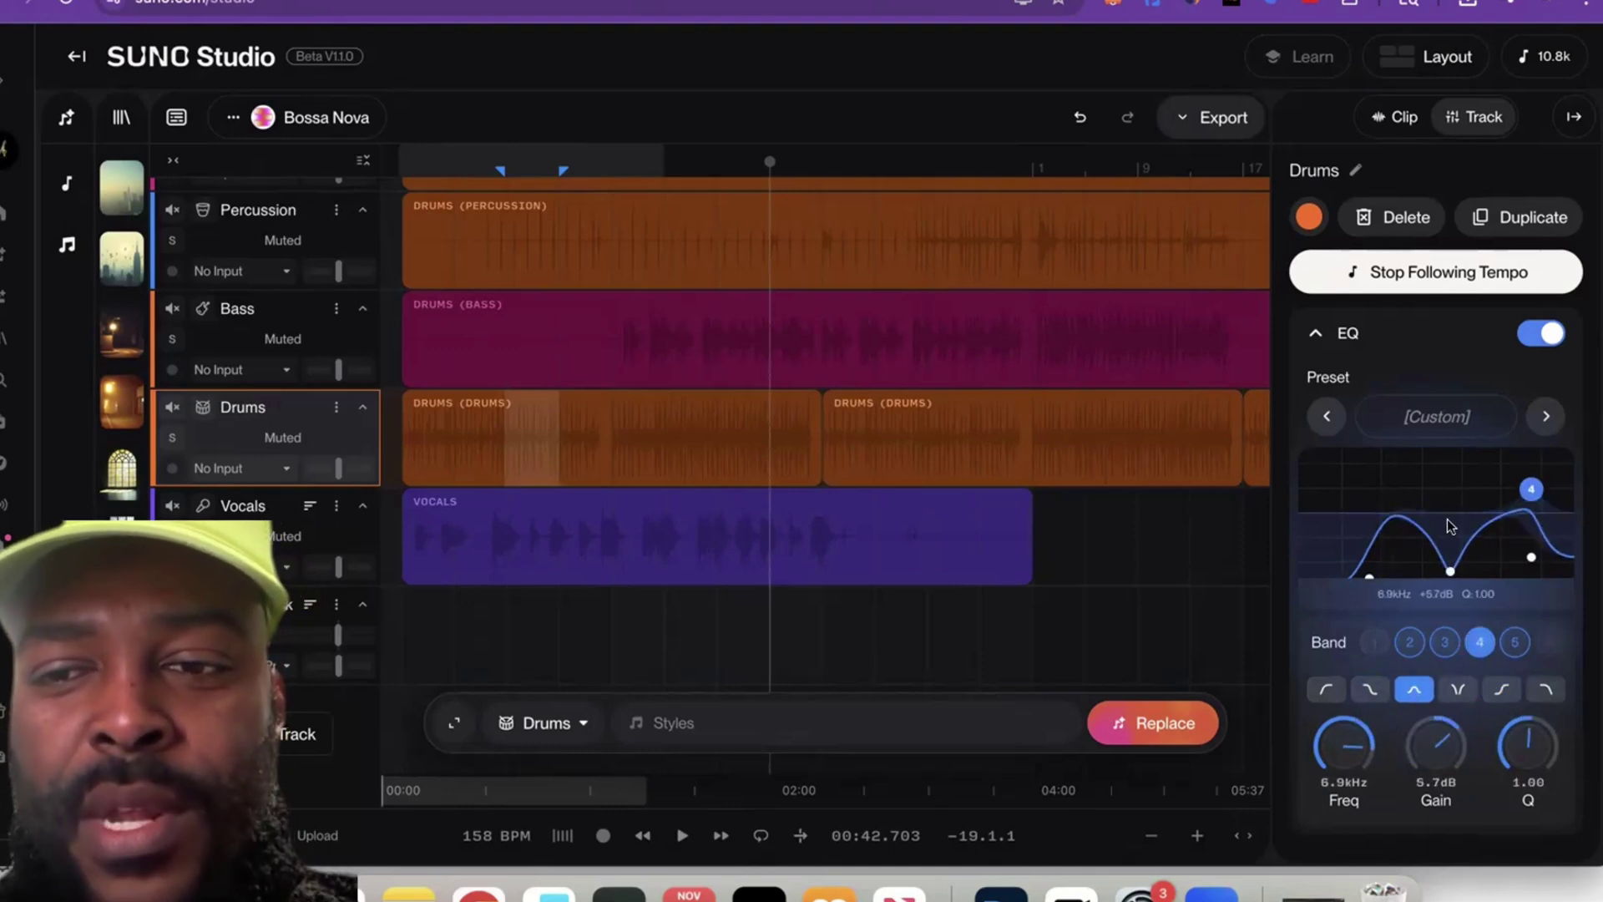
drag(1450, 569, 1437, 507)
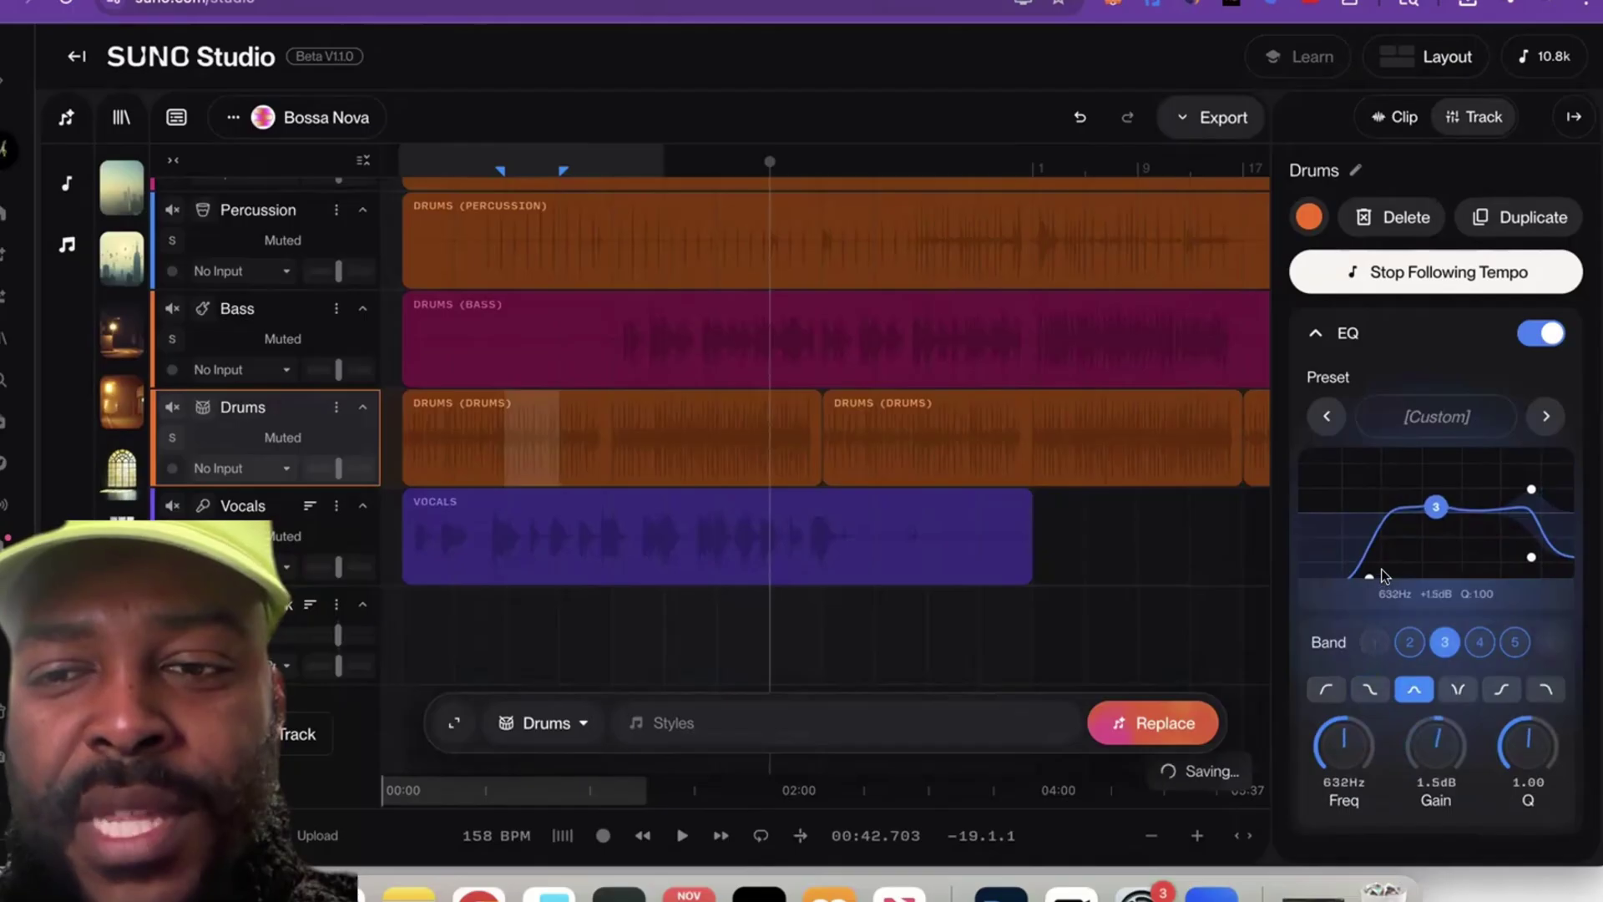
mouse_move(1368, 574)
mouse_down()
mouse_move(1336, 480)
mouse_move(1370, 567)
mouse_move(1414, 522)
mouse_move(1391, 553)
mouse_up()
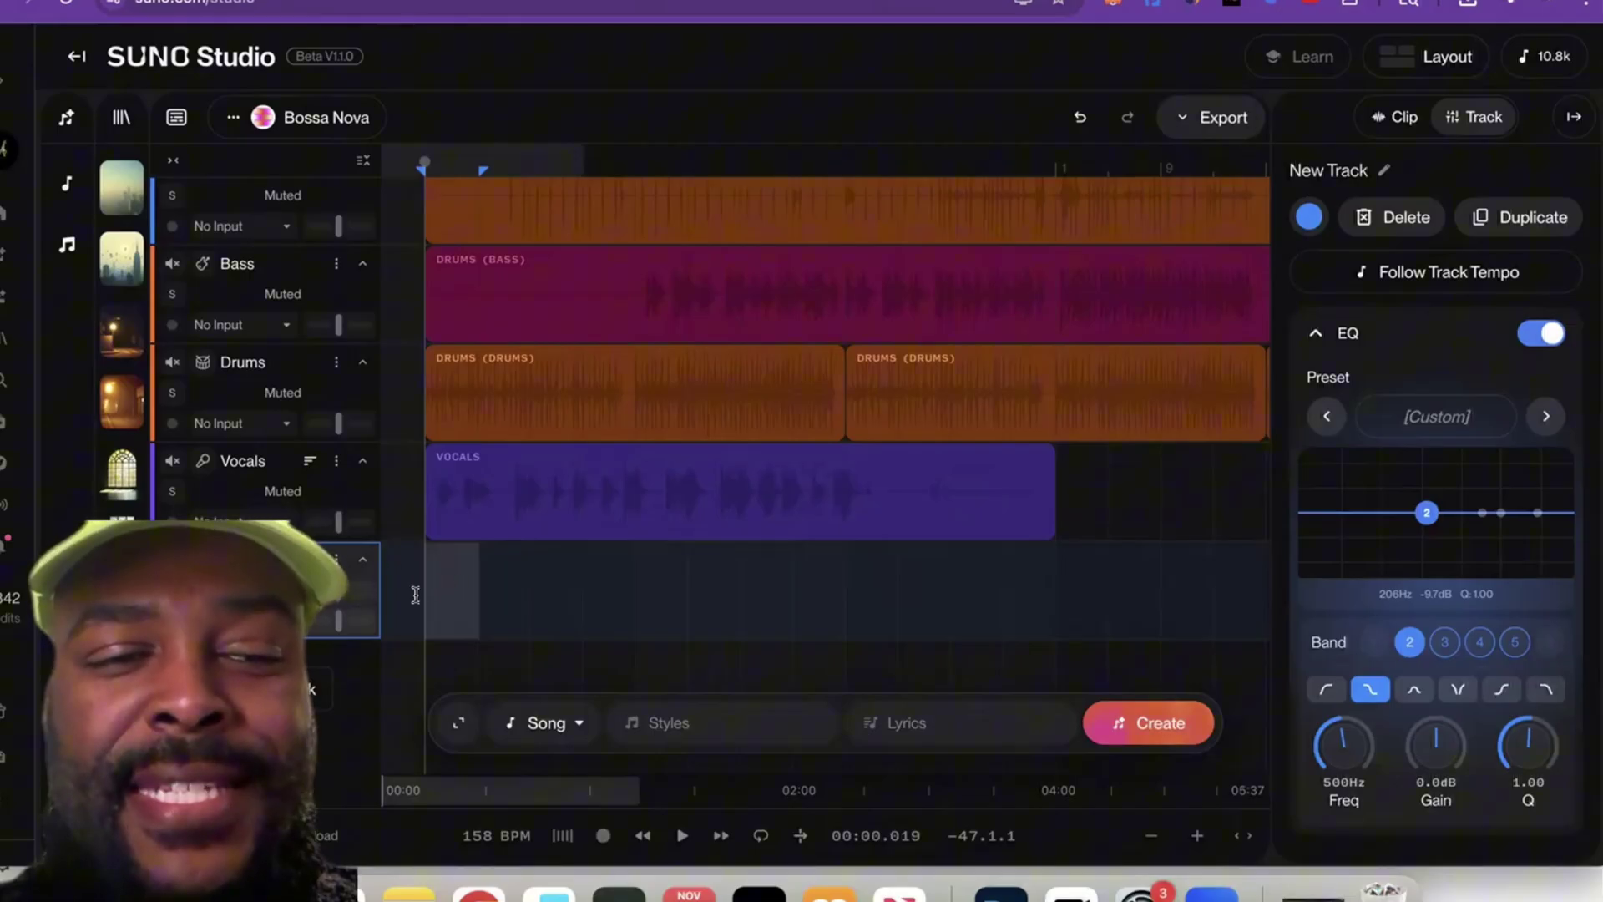
Mark a short range at New Track's start, enable Loop, and record a take over it
drag(427, 582, 524, 584)
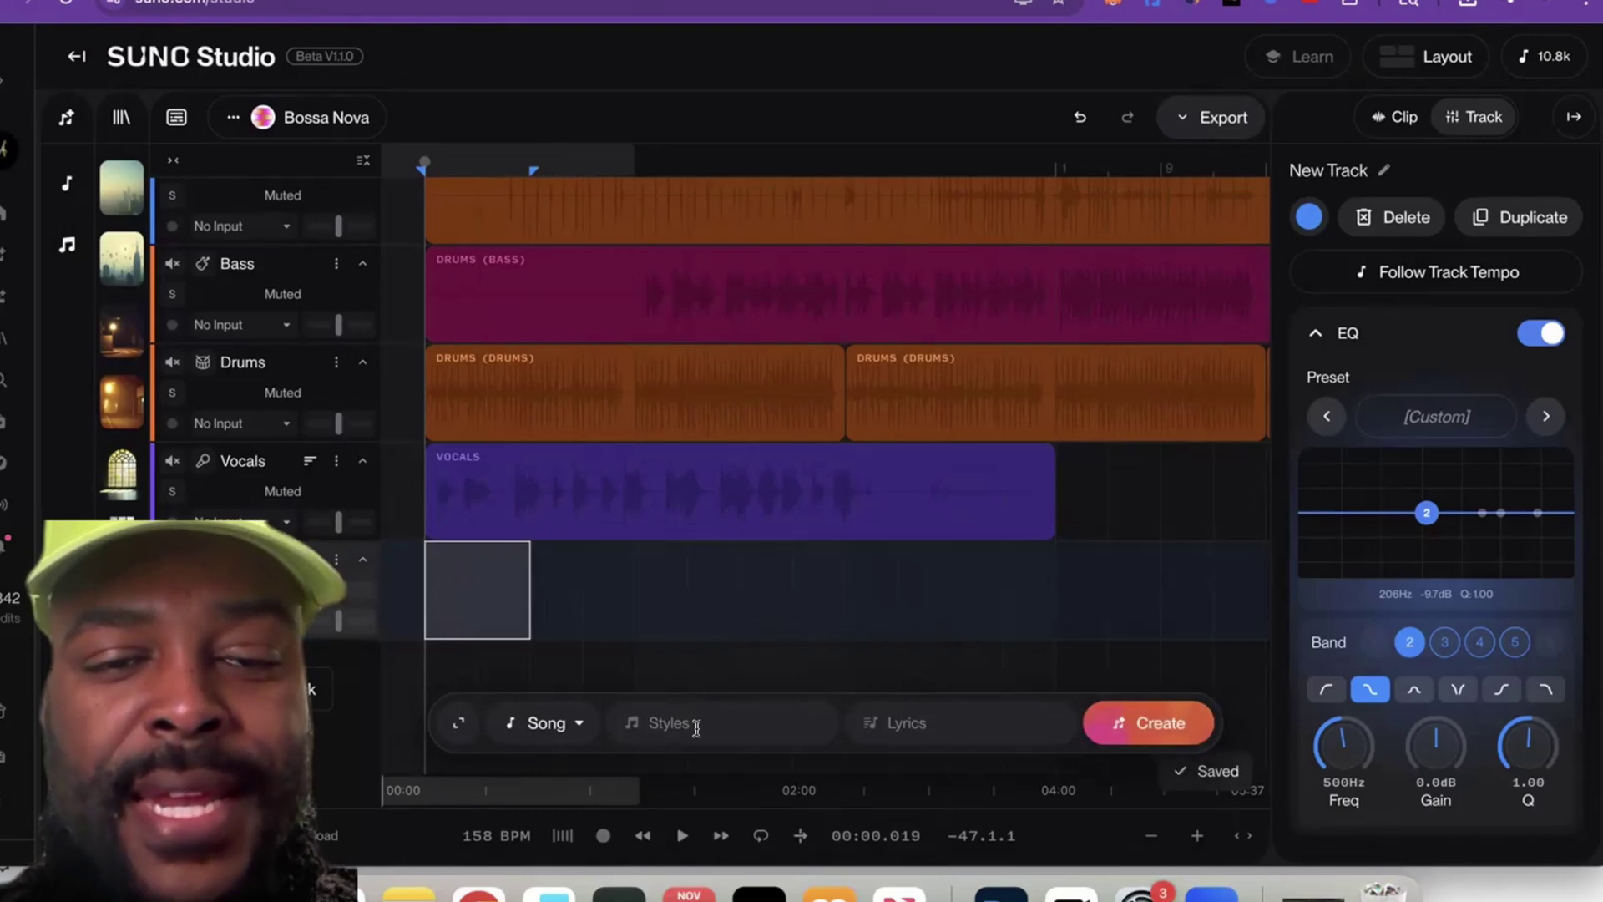
click(760, 835)
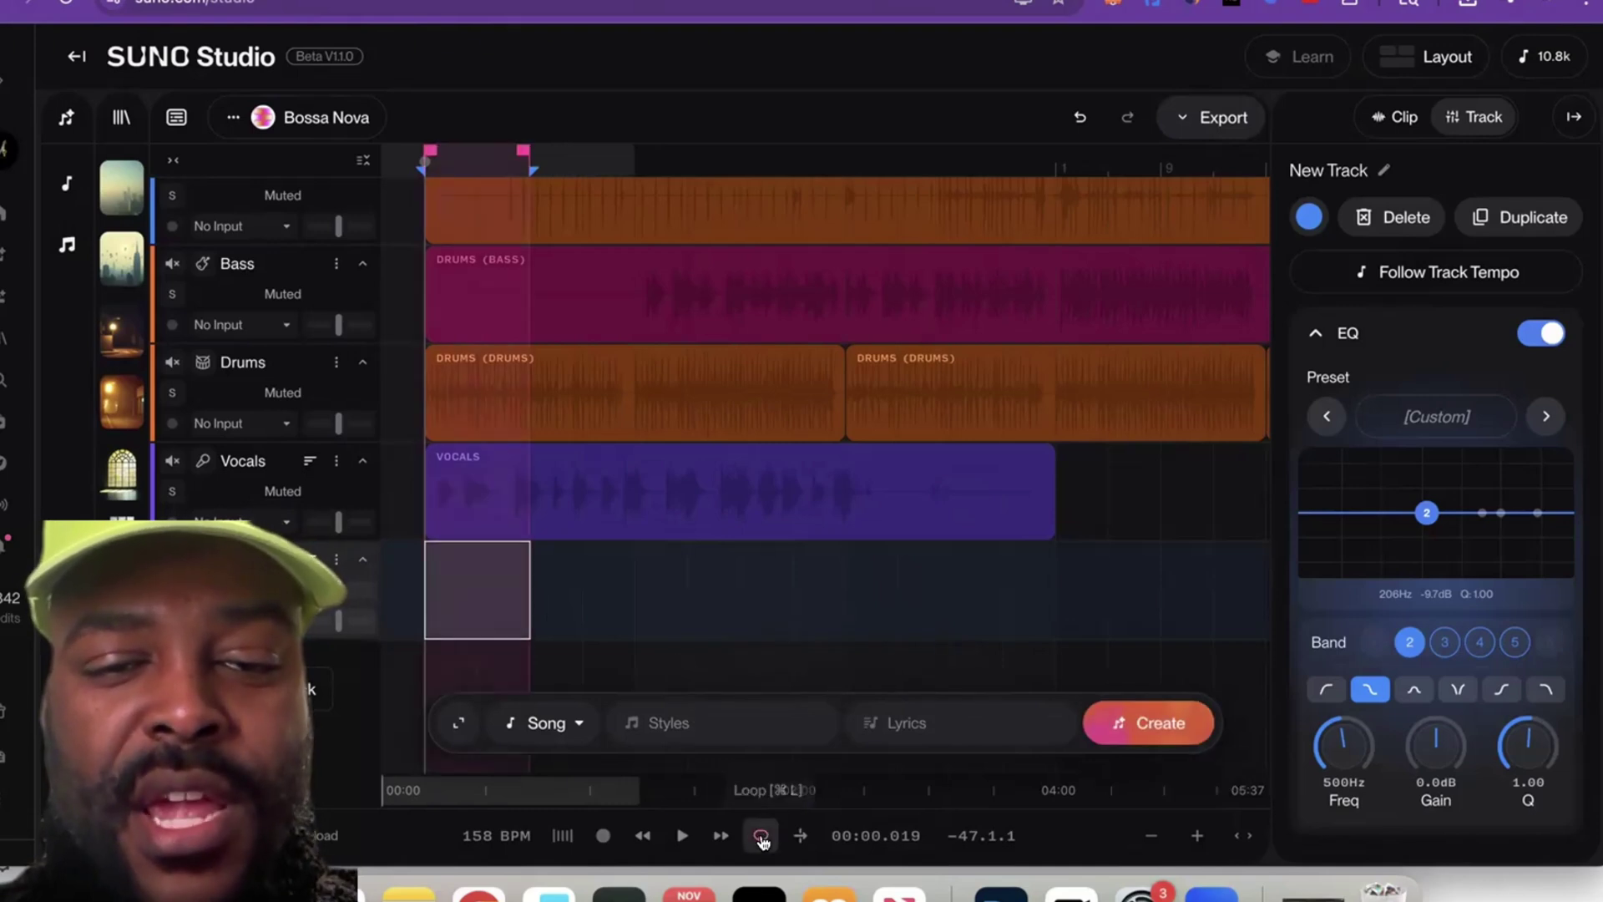
click(602, 836)
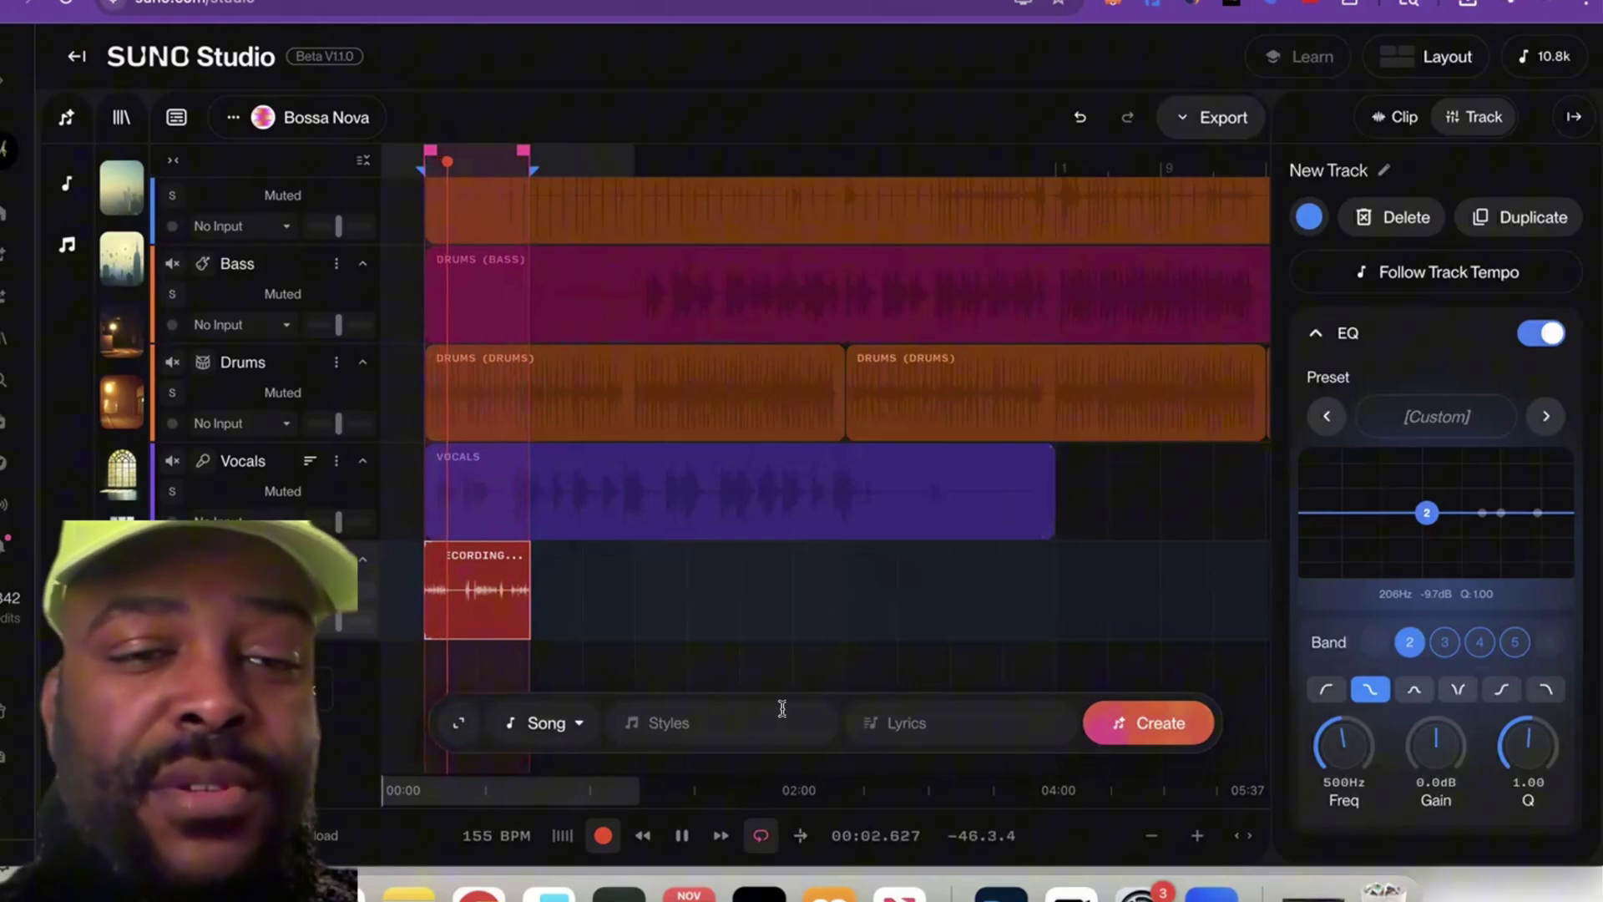
click(594, 838)
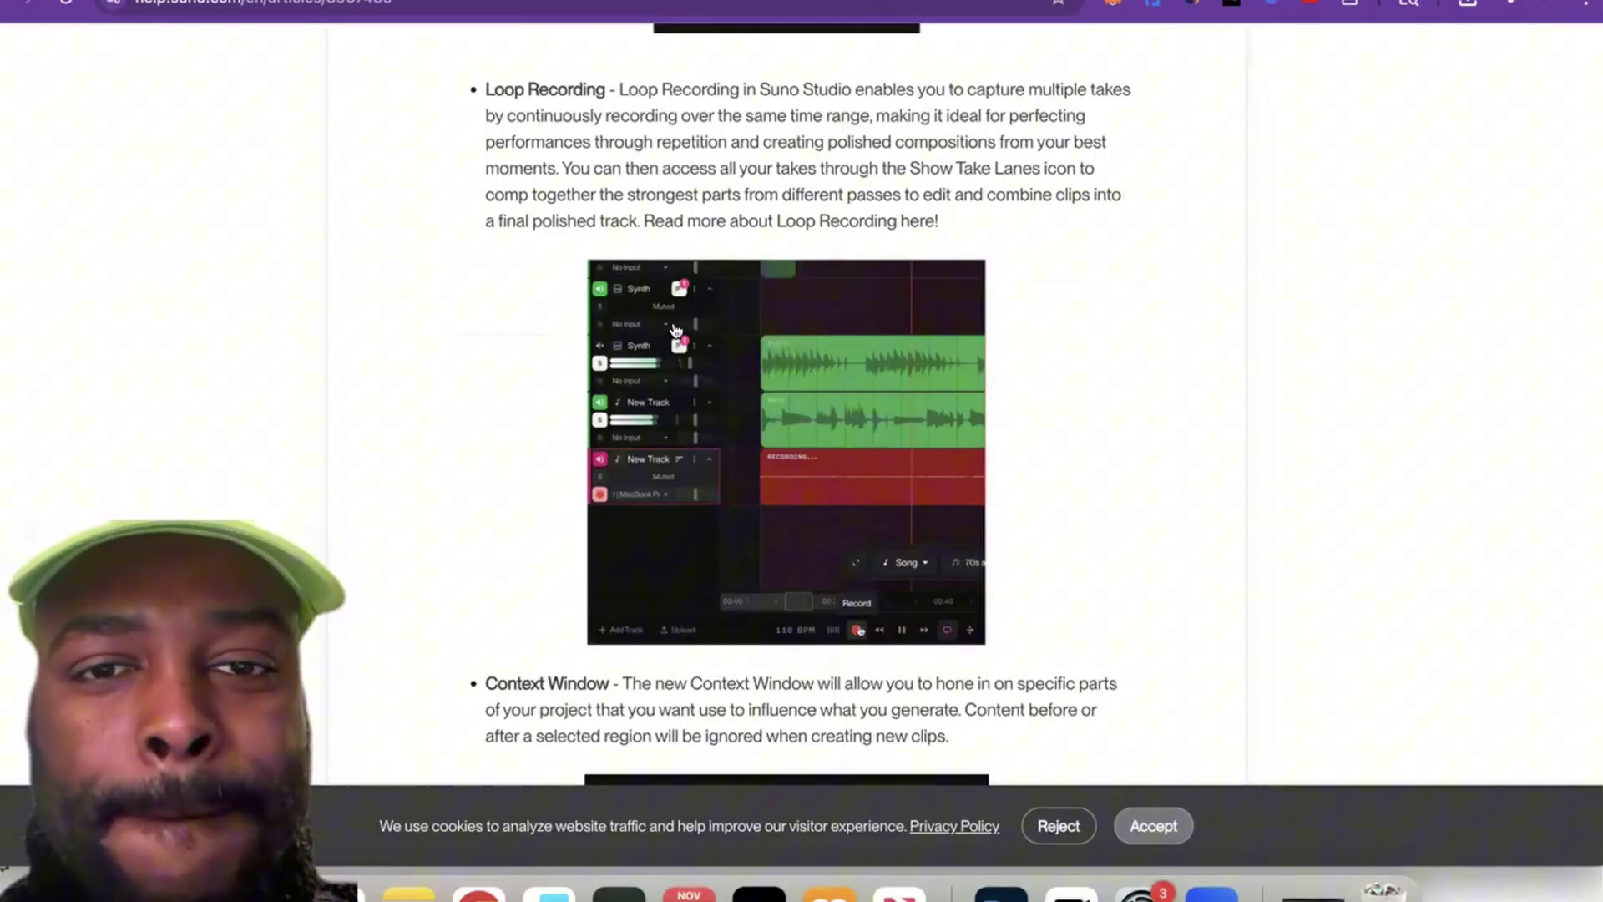
Scroll the help article from Loop Recording down to the Context Window notes
scroll(676, 330, down, 6)
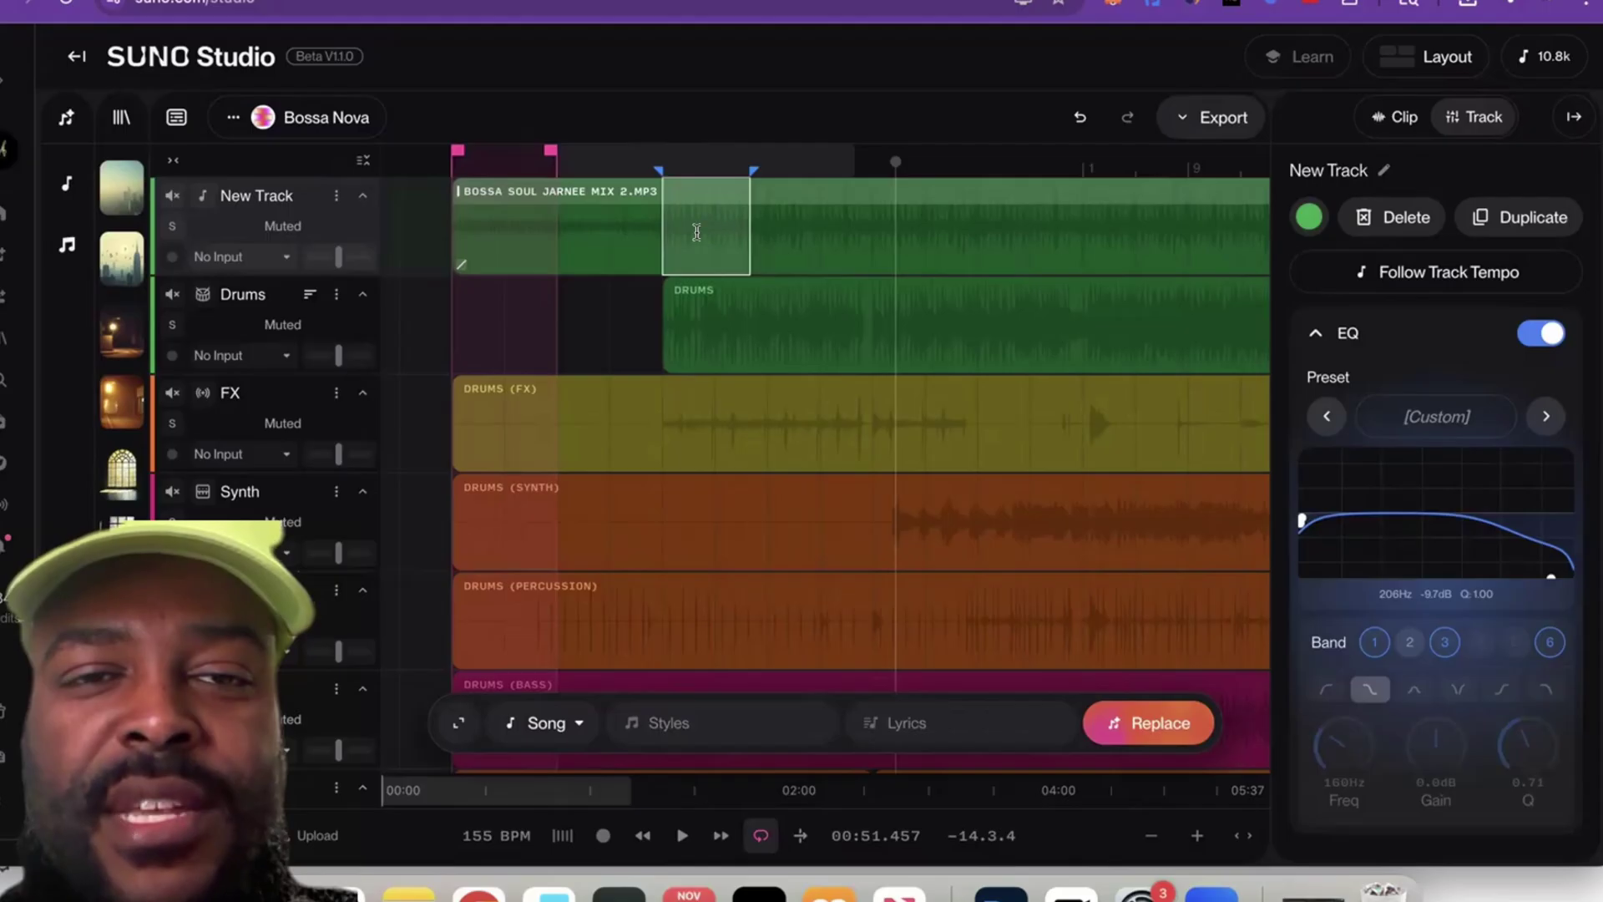
mouse_move(700, 167)
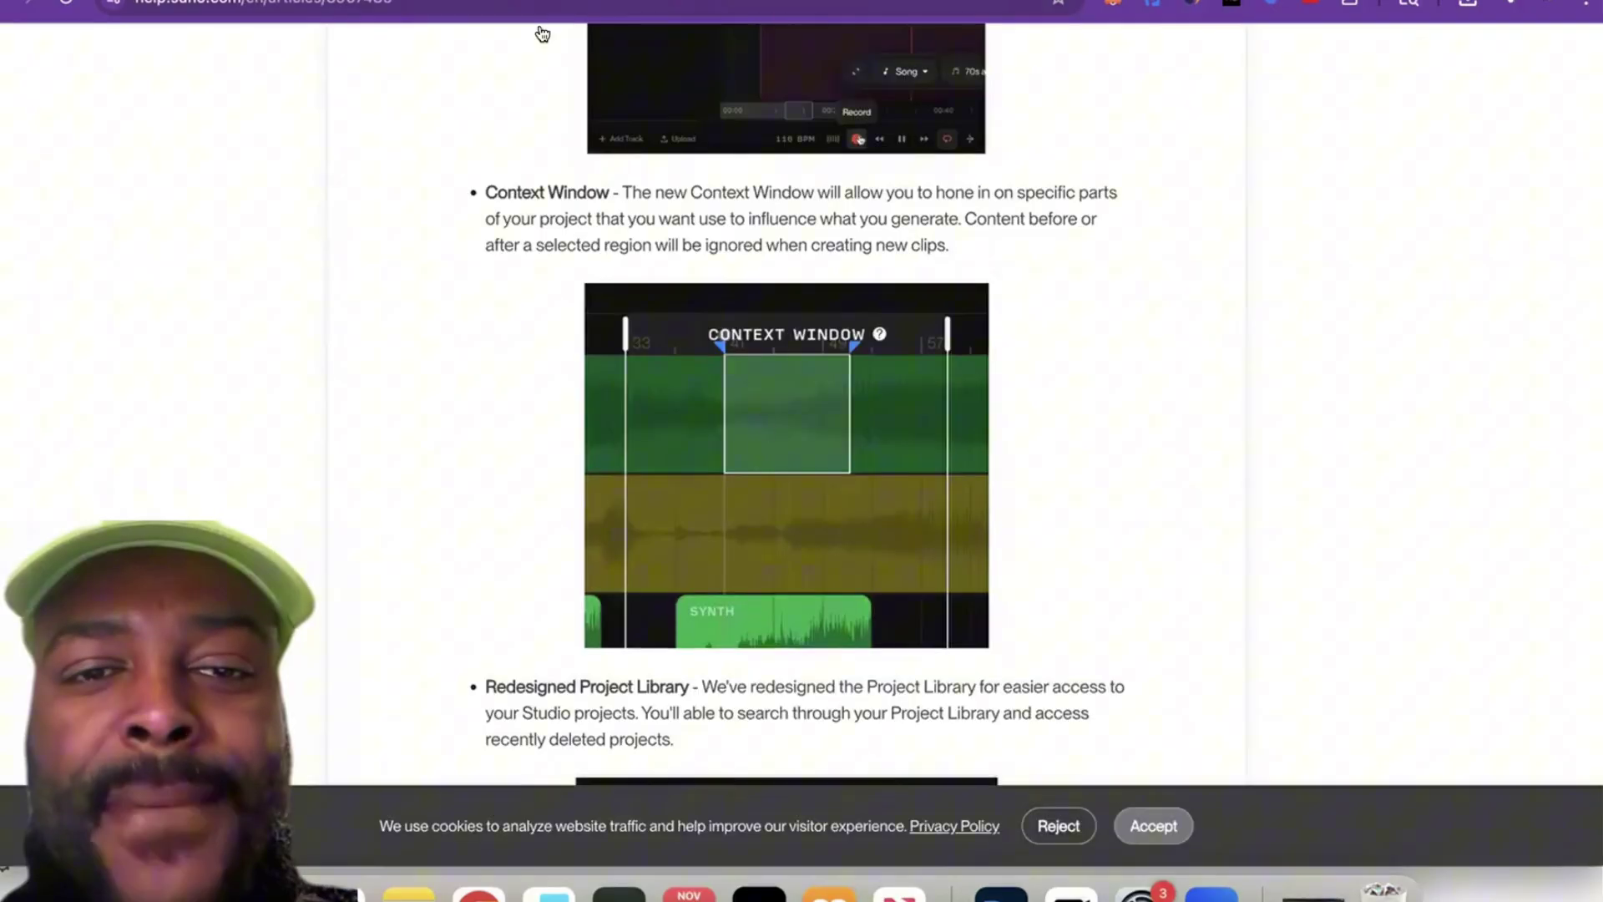
Scroll down the Suno help article until the Redesigned Project Library heading is visible
scroll(810, 537, down, 7)
scroll(810, 537, down, 2)
scroll(810, 536, up, 3)
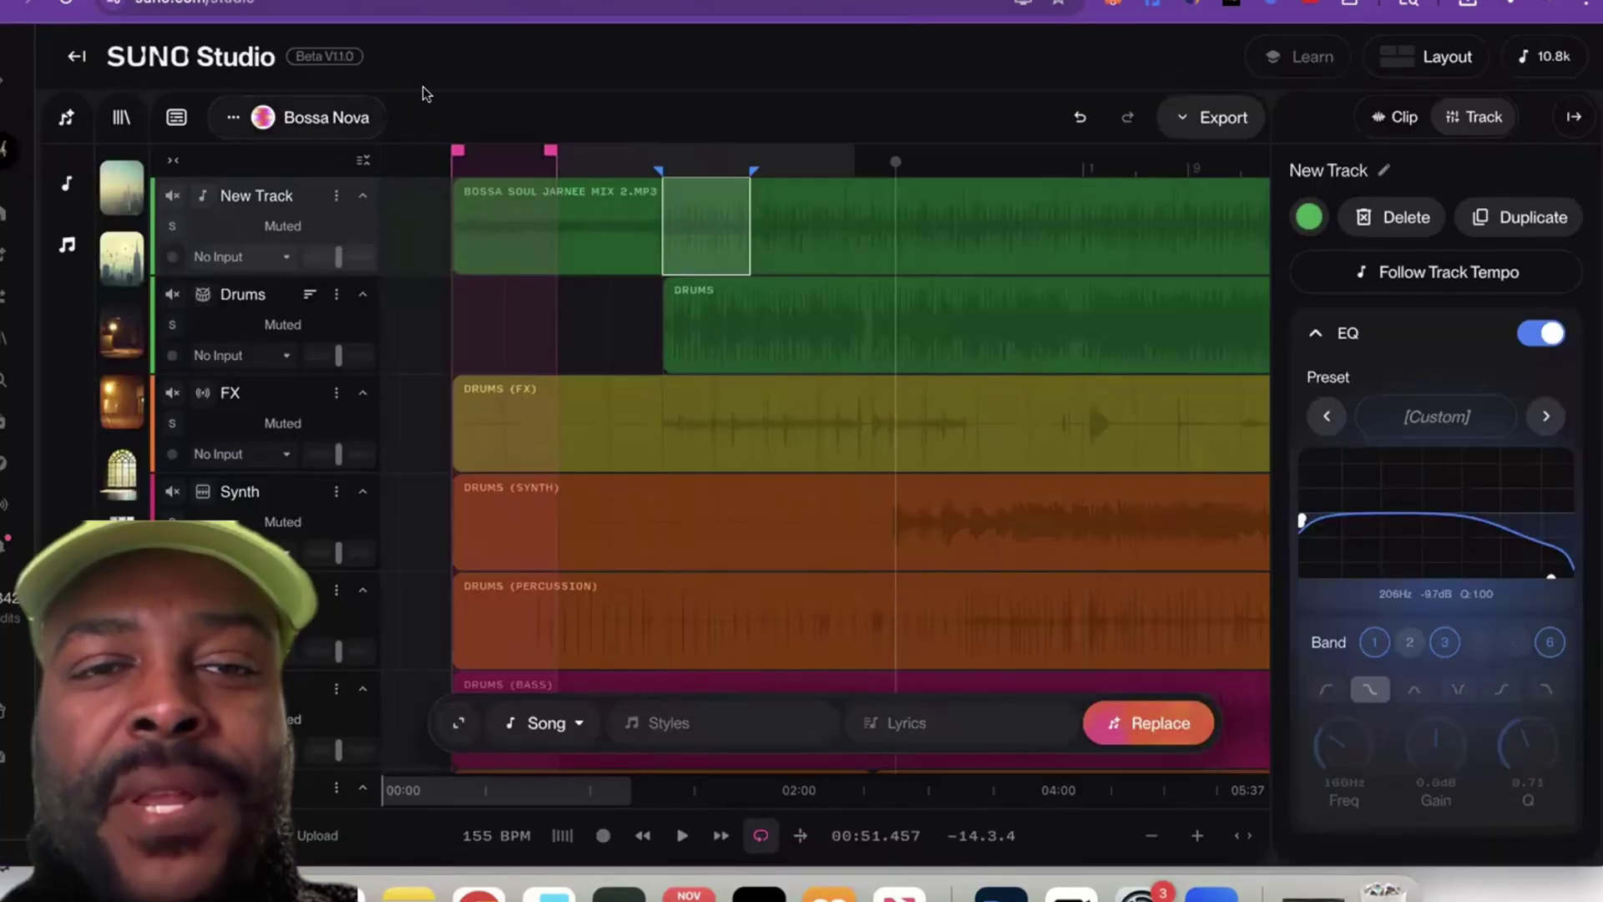
click(234, 118)
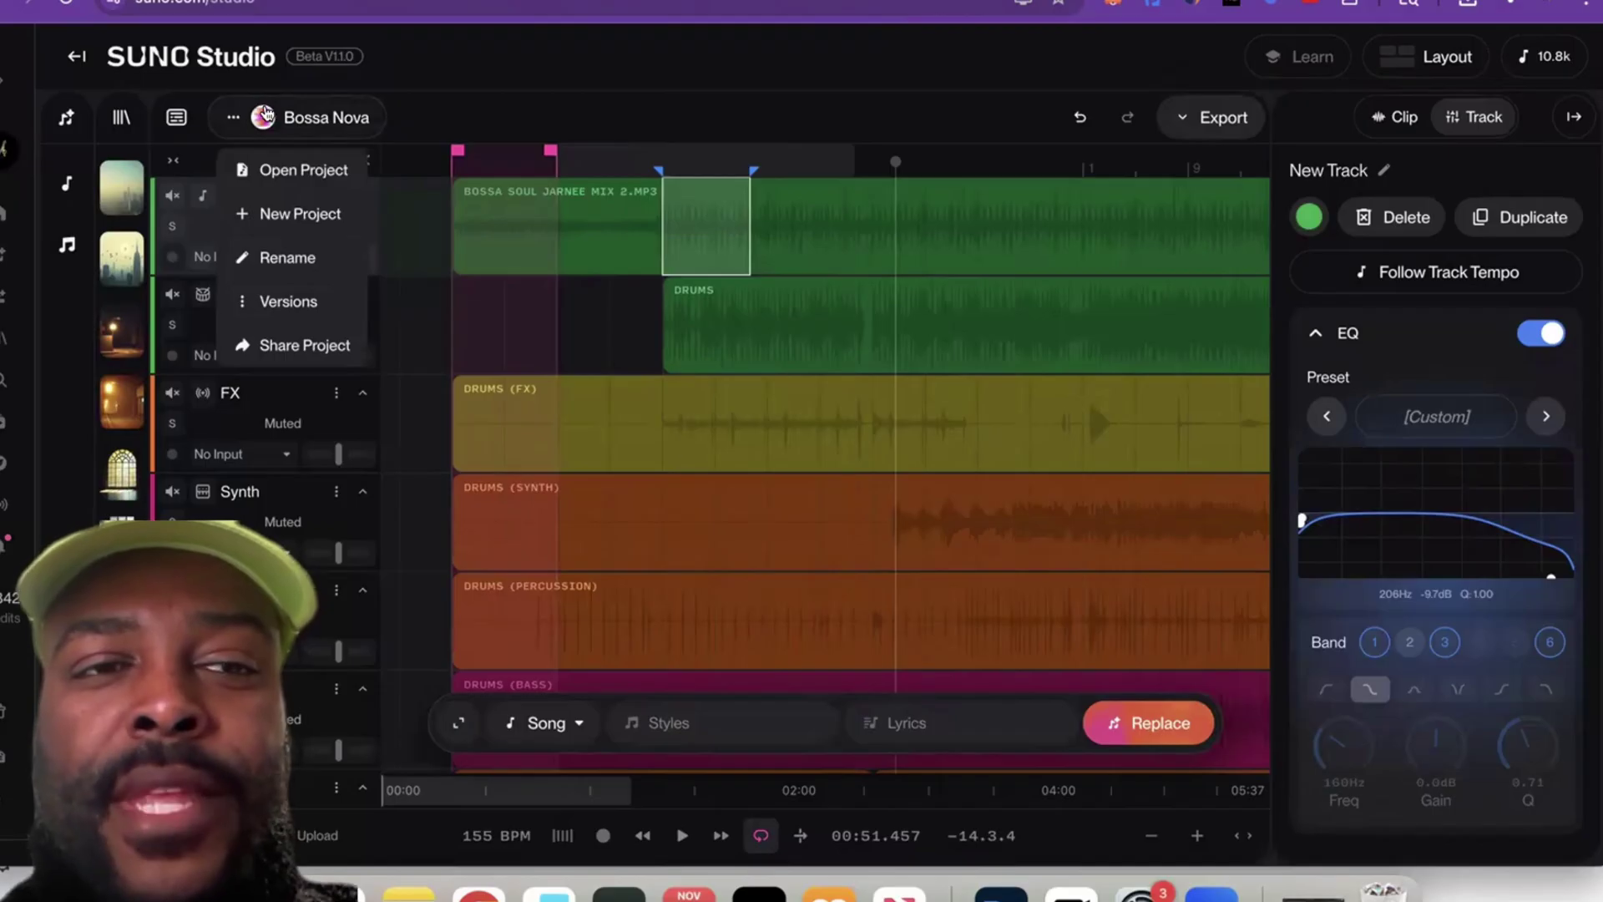
click(309, 133)
click(252, 123)
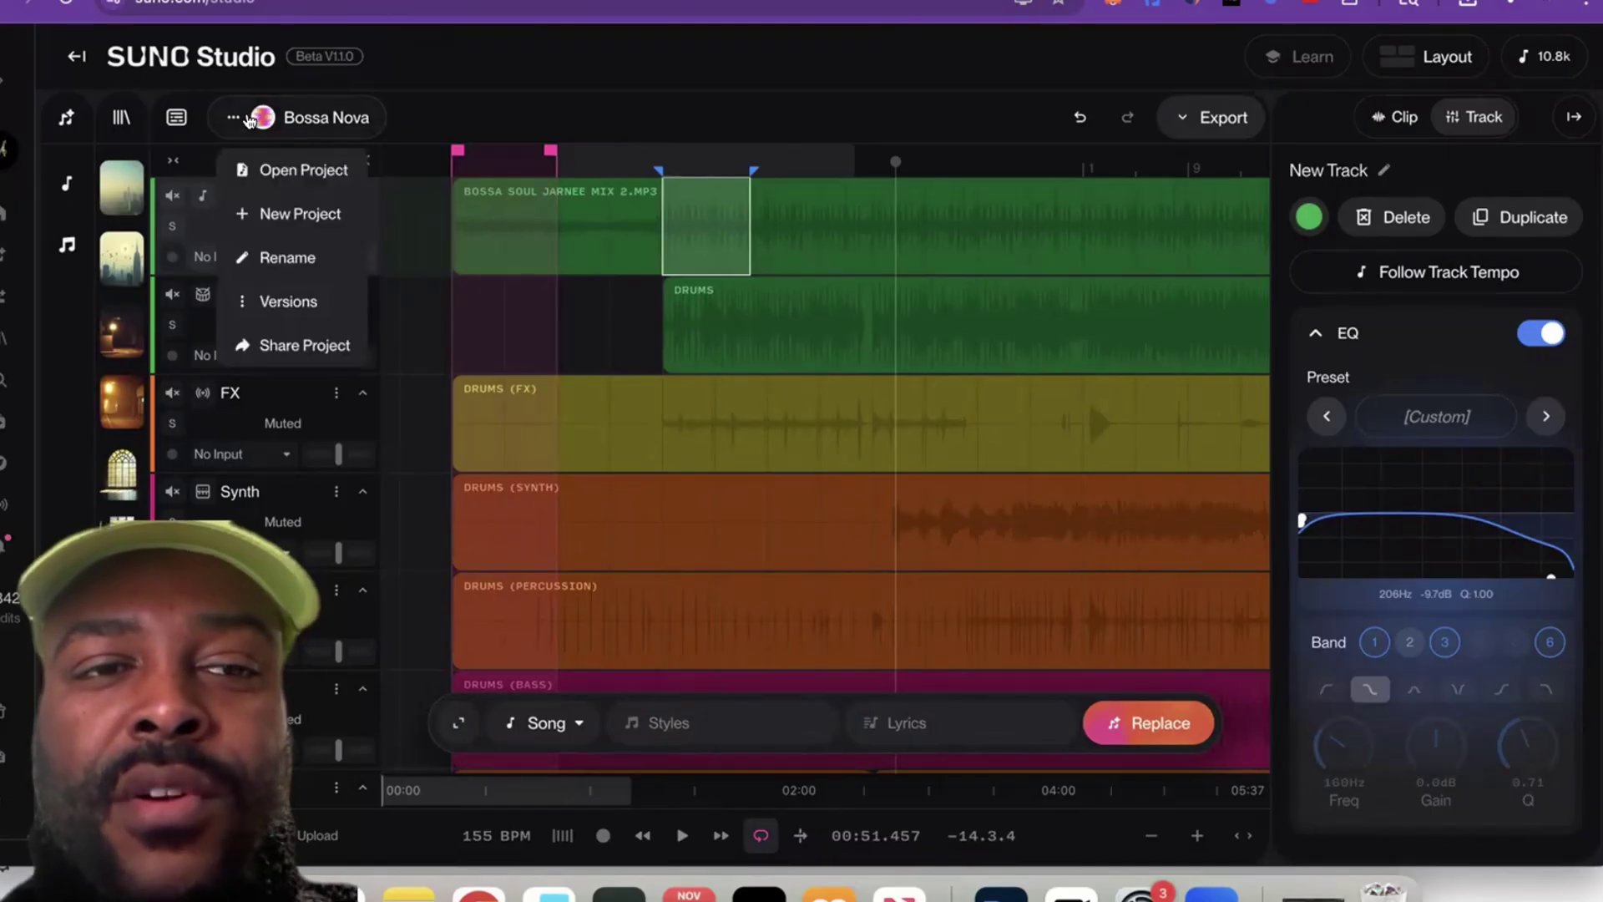
click(279, 163)
scroll(597, 317, down, 1)
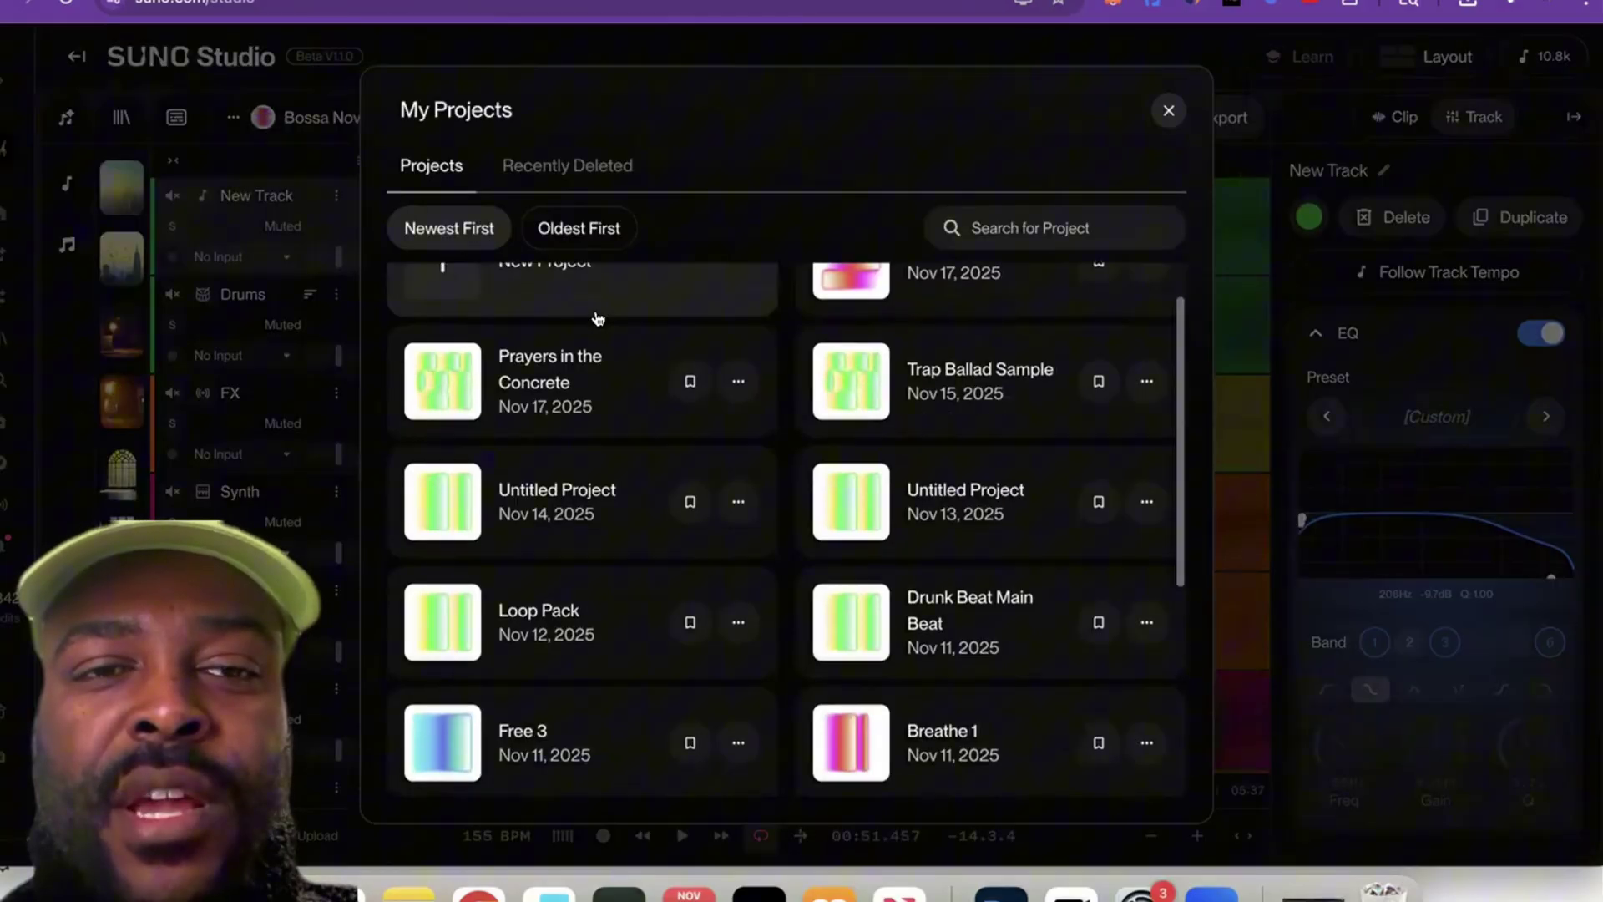
scroll(597, 316, up, 1)
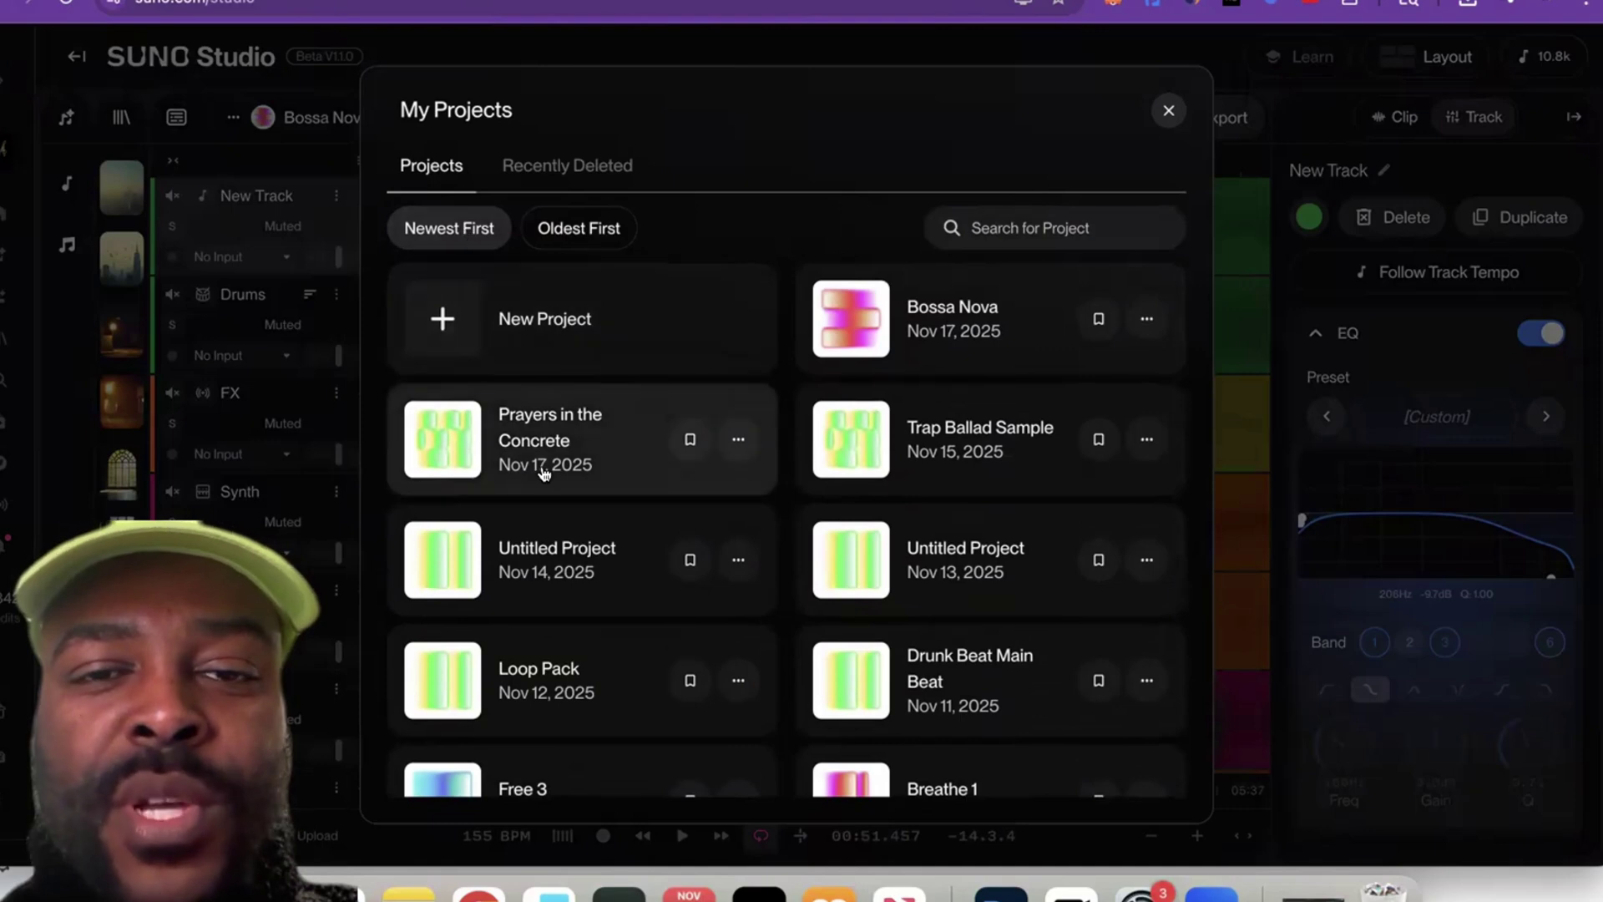
scroll(561, 723, down, 5)
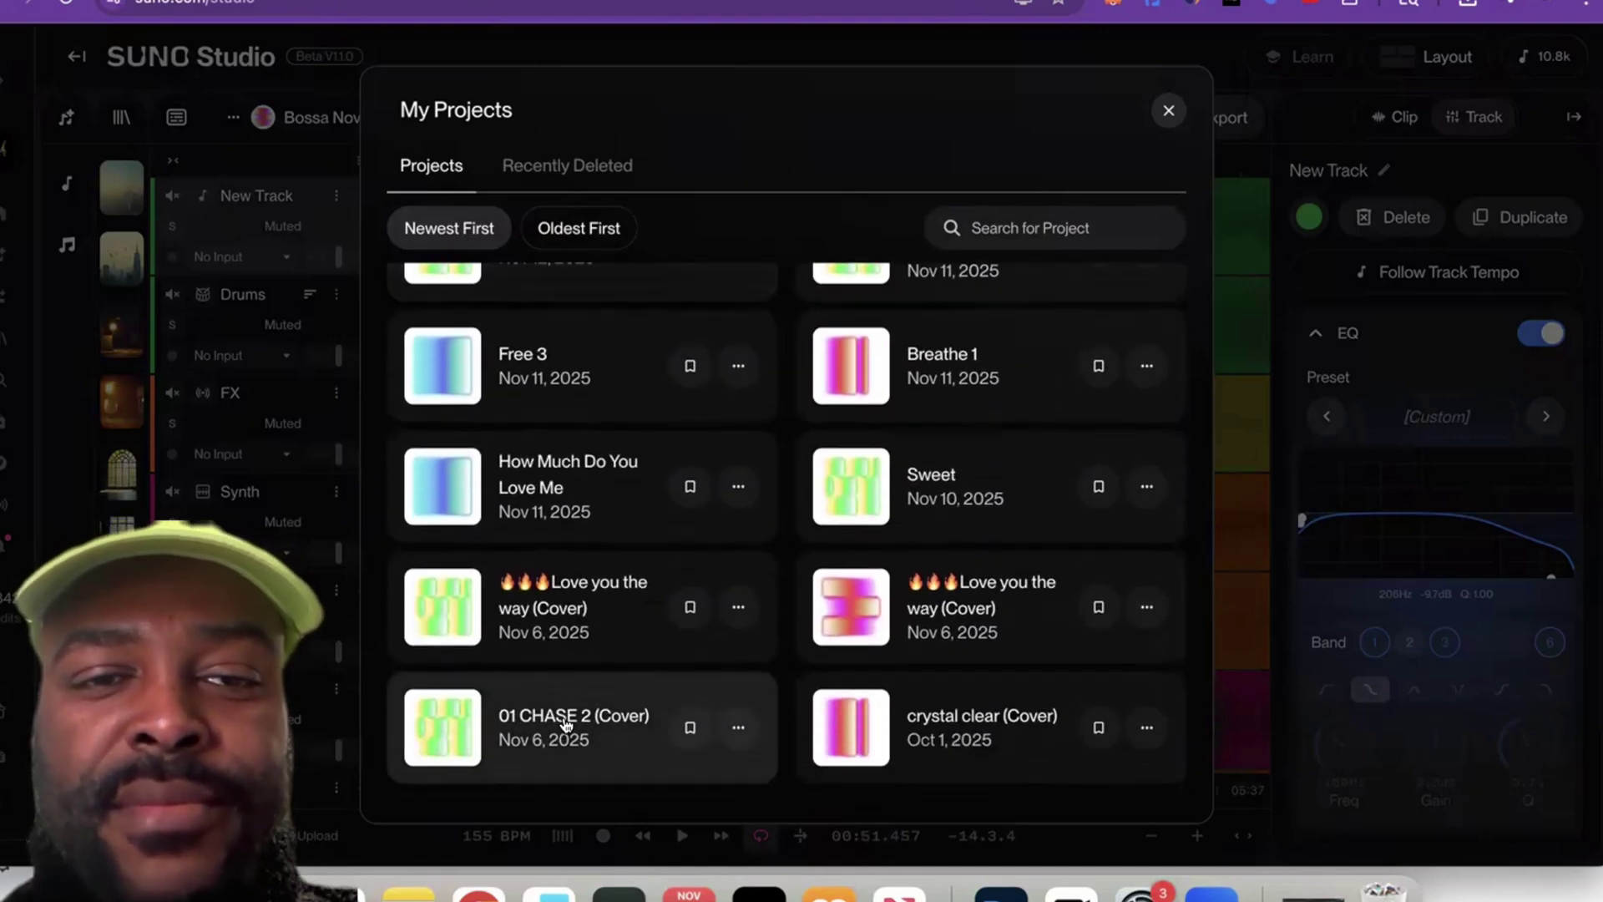
scroll(563, 721, up, 5)
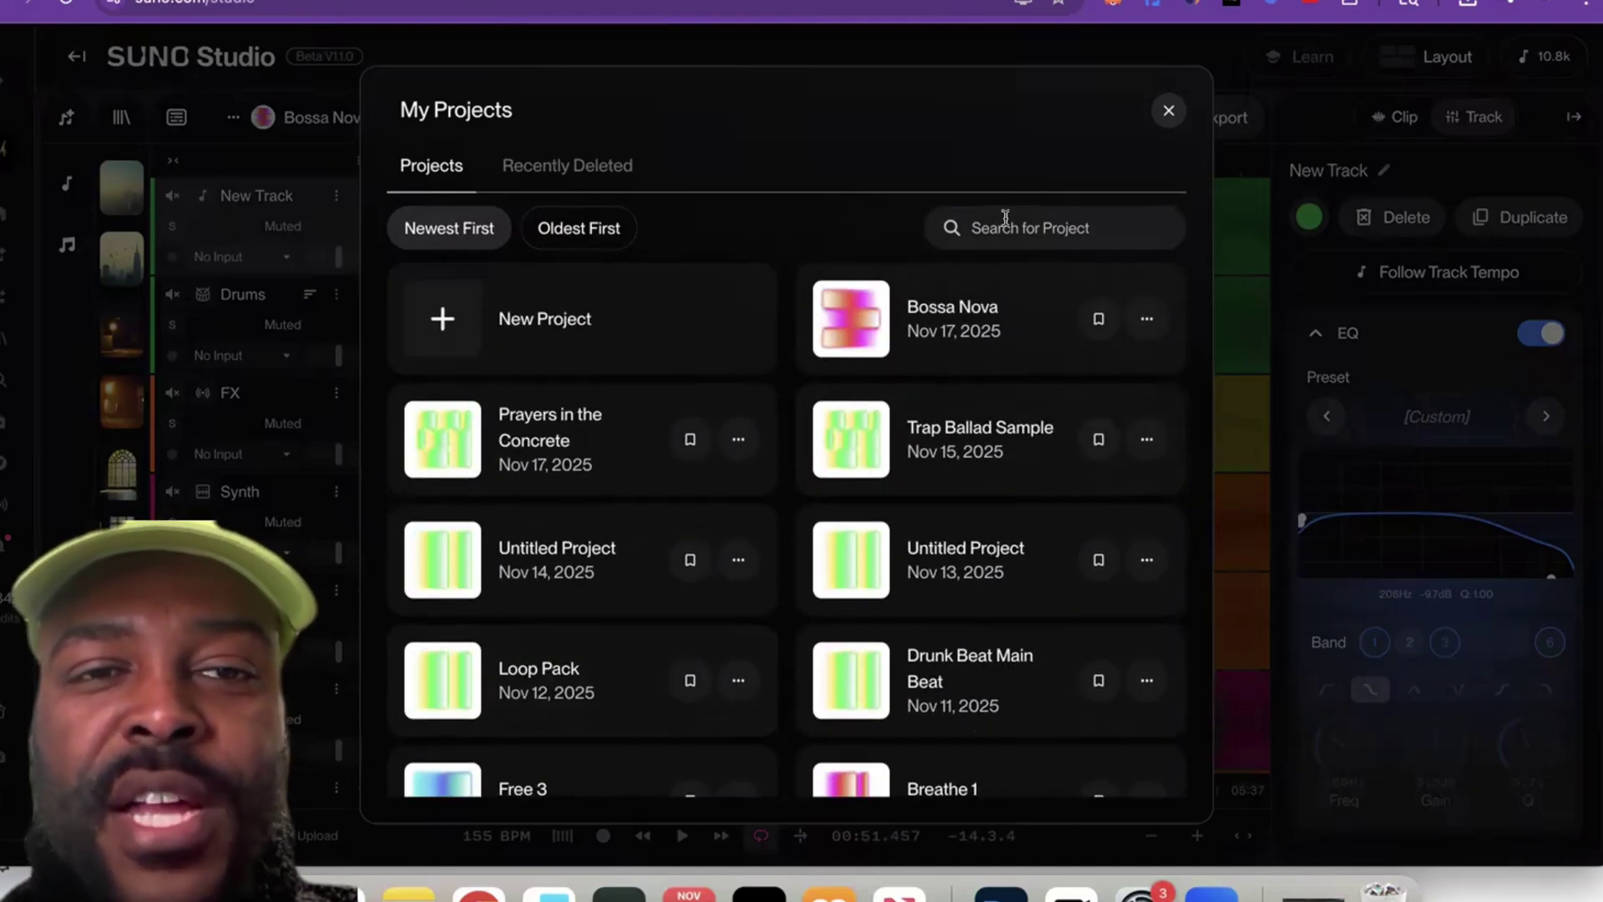
click(615, 166)
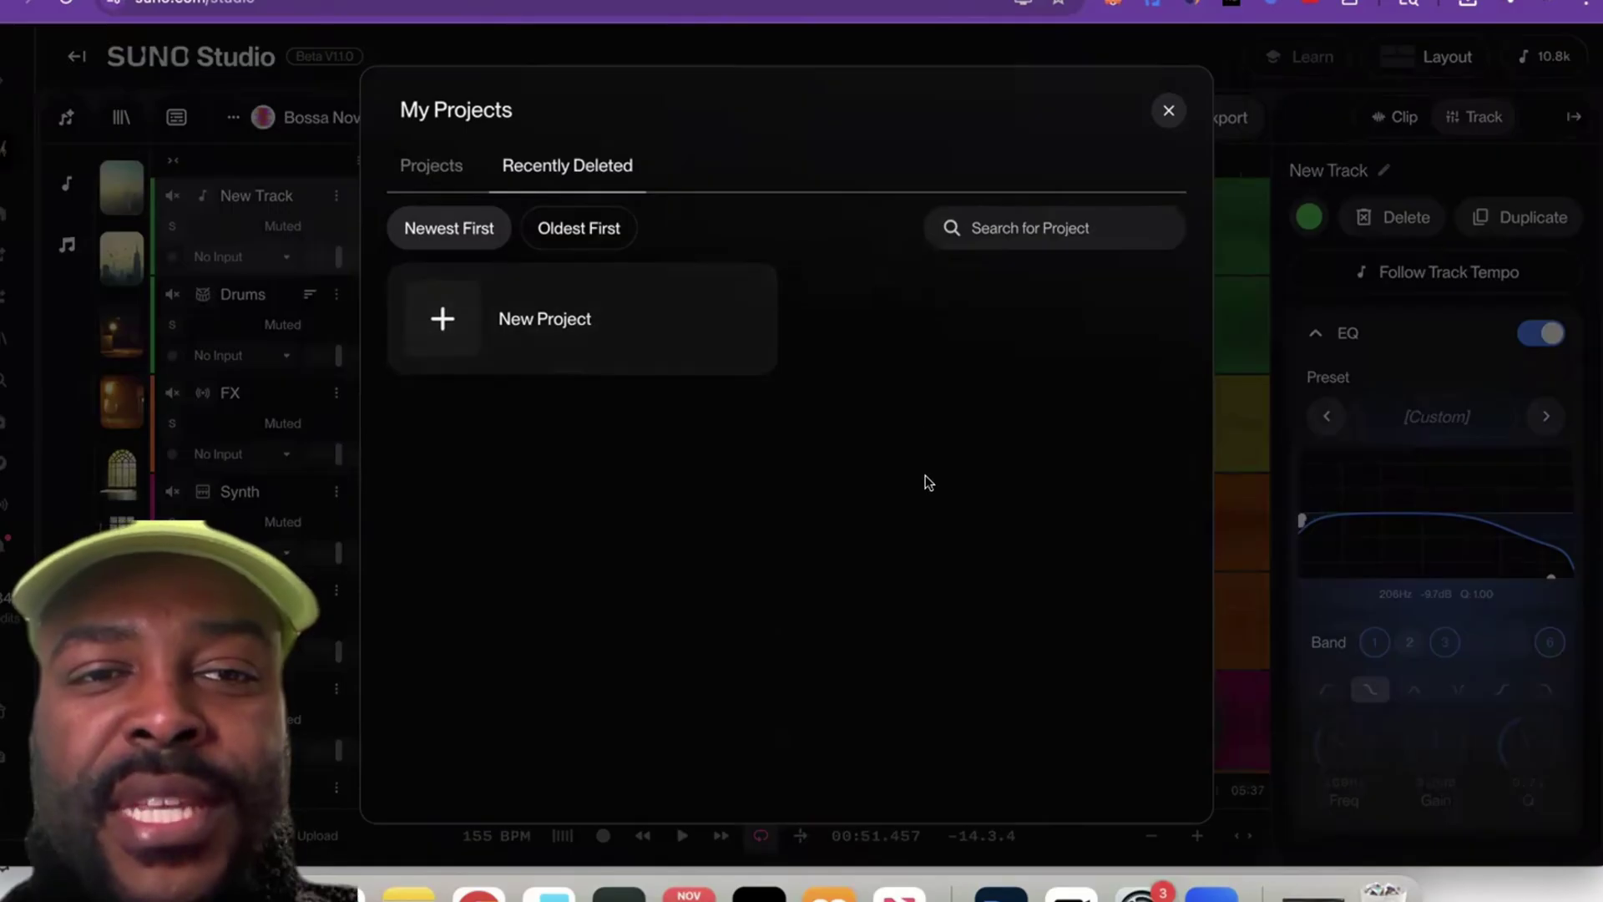
click(429, 167)
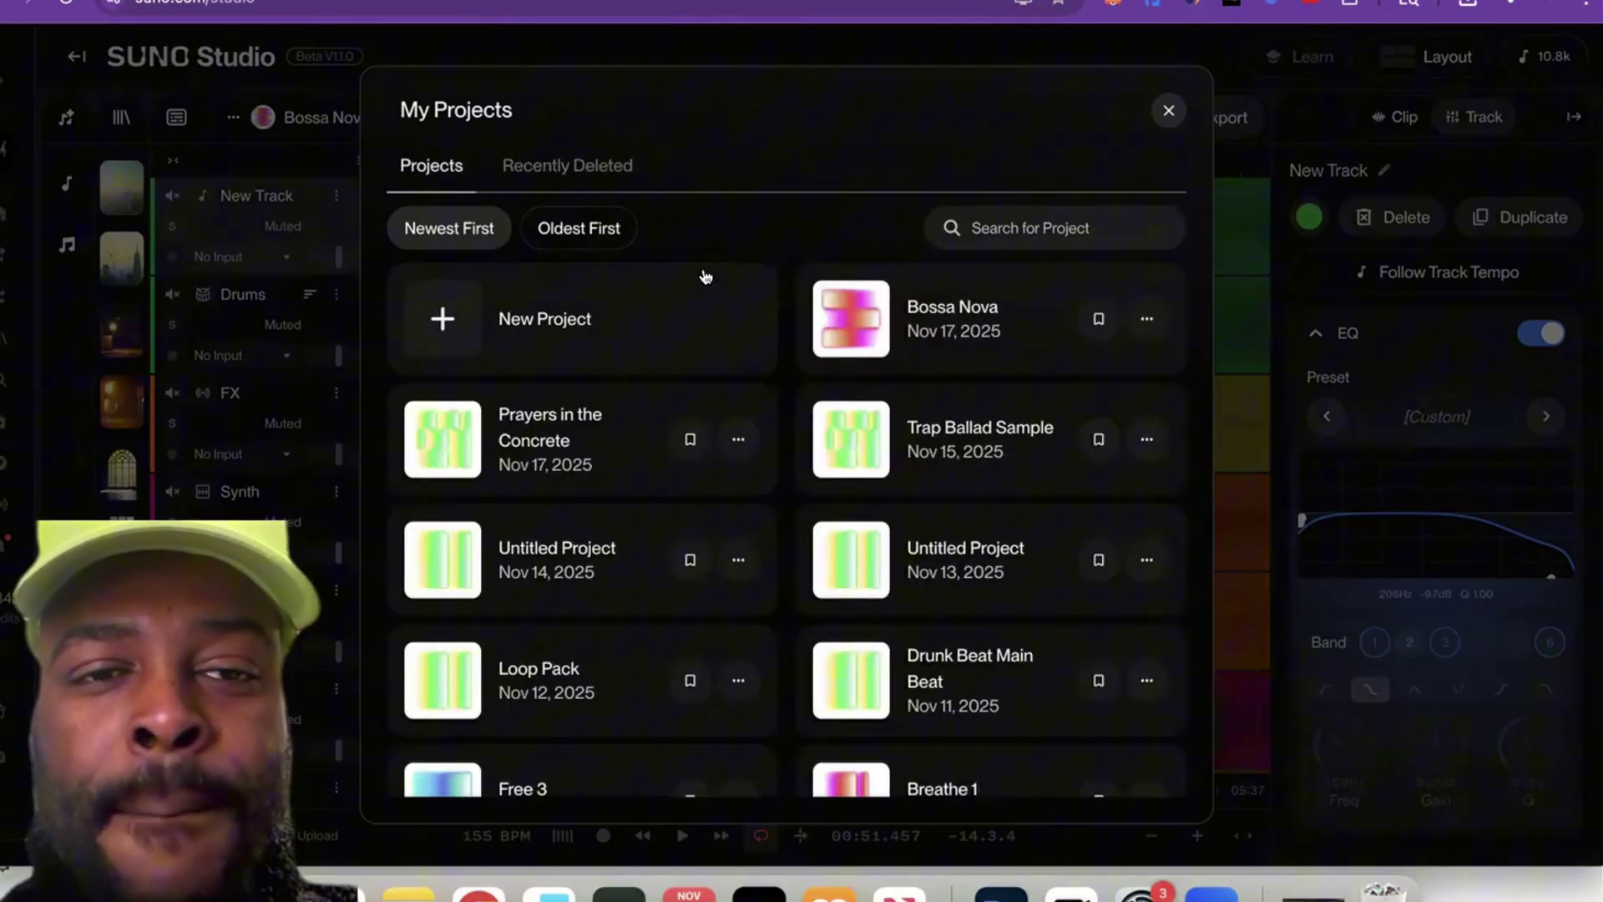
click(556, 227)
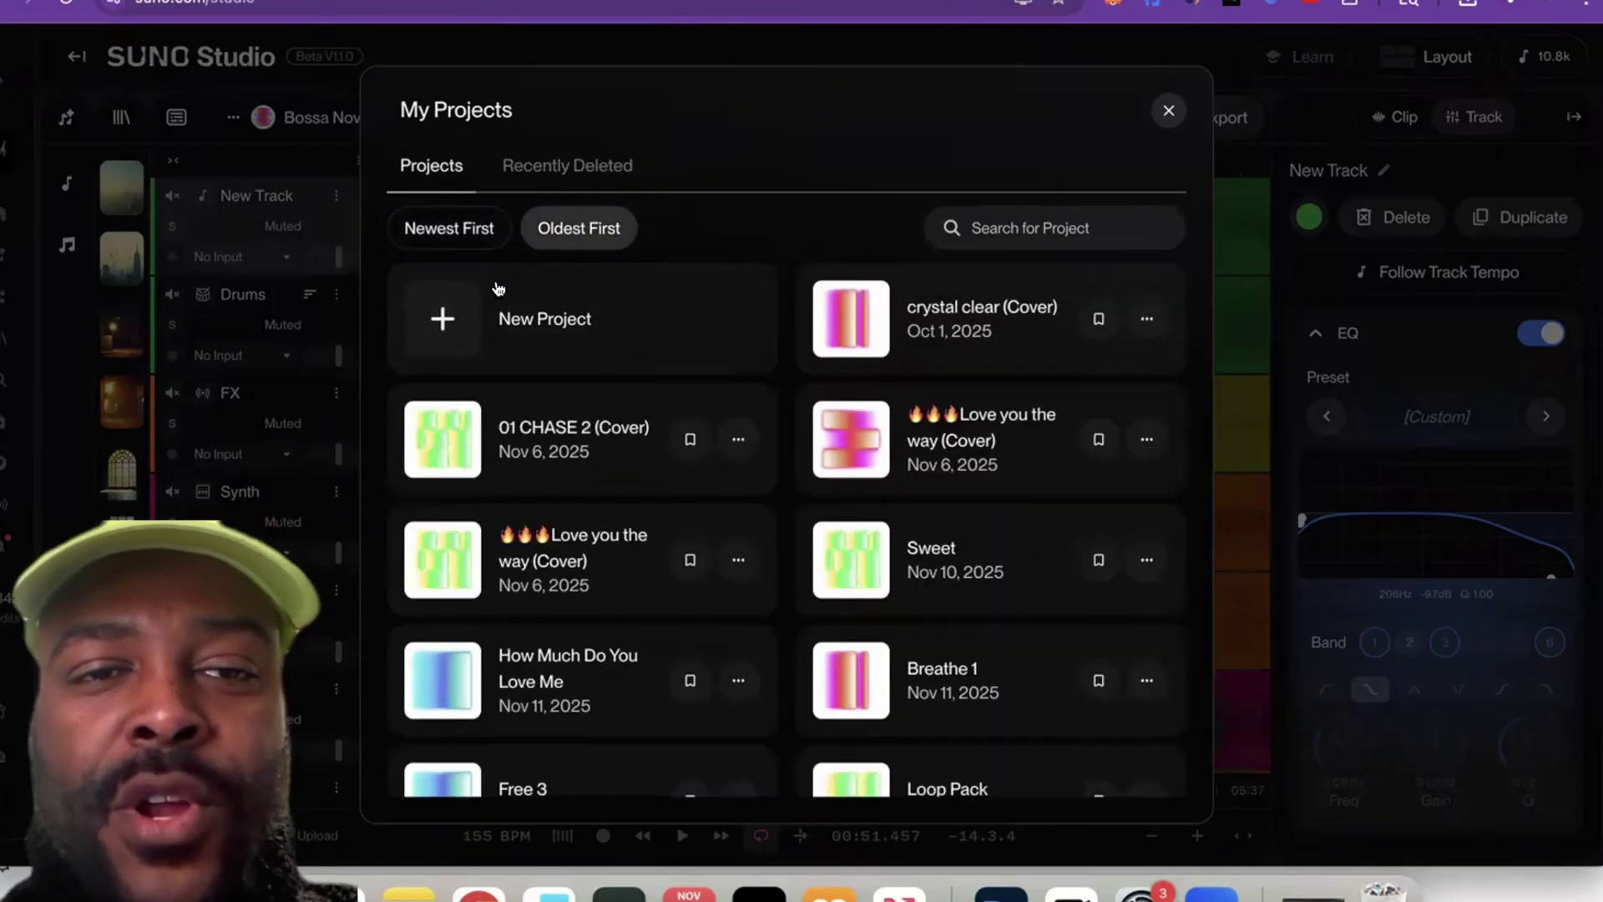
click(431, 222)
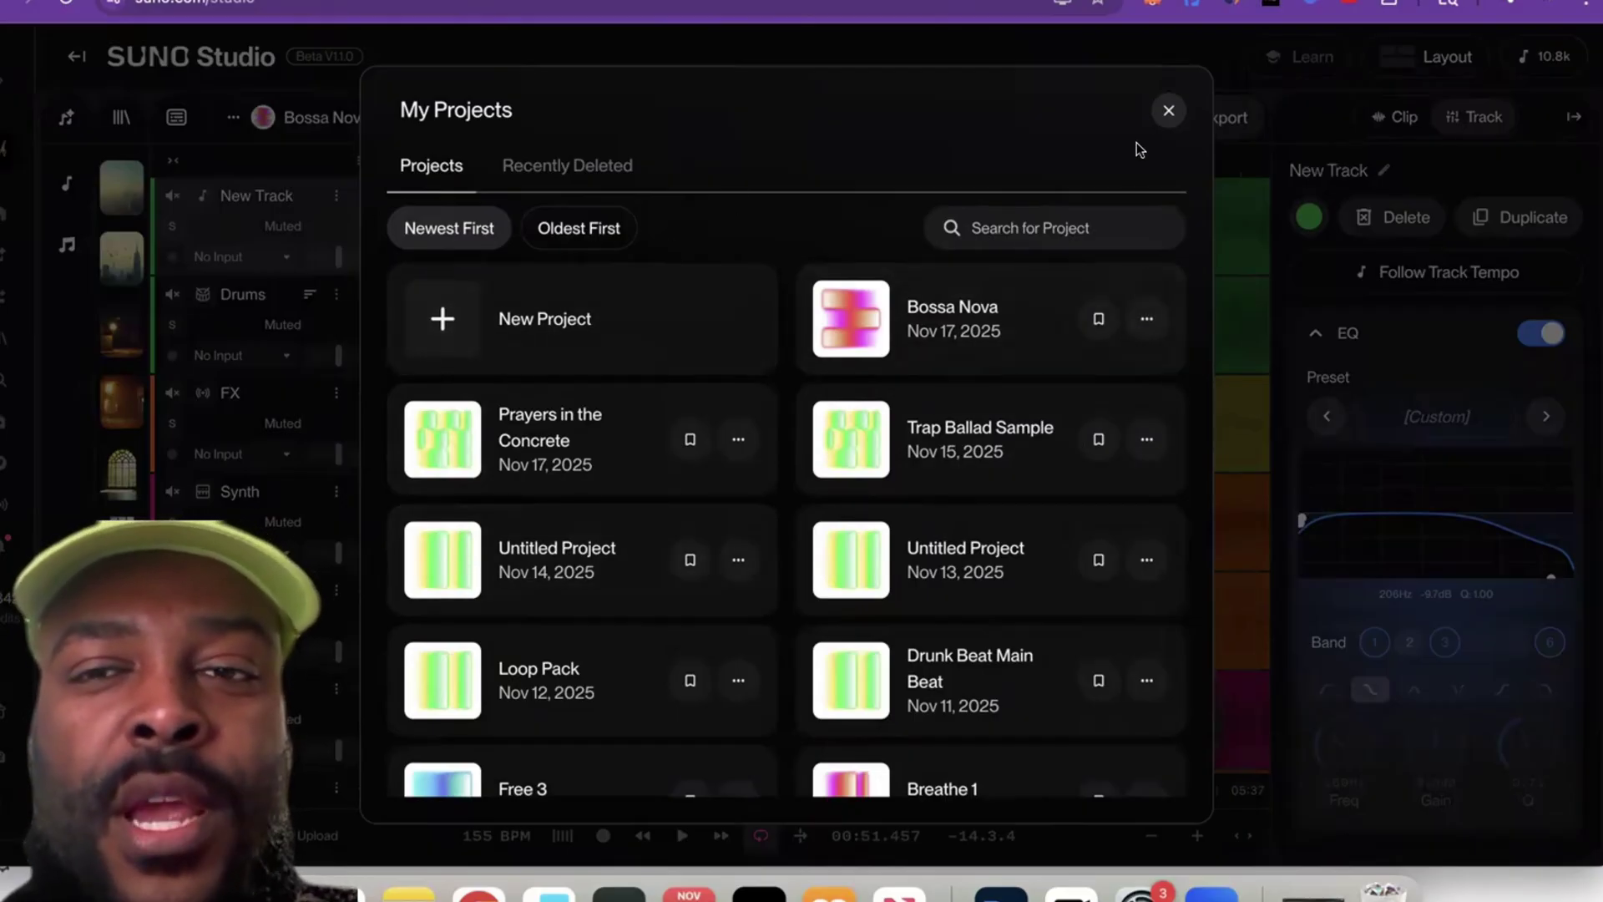
click(1166, 113)
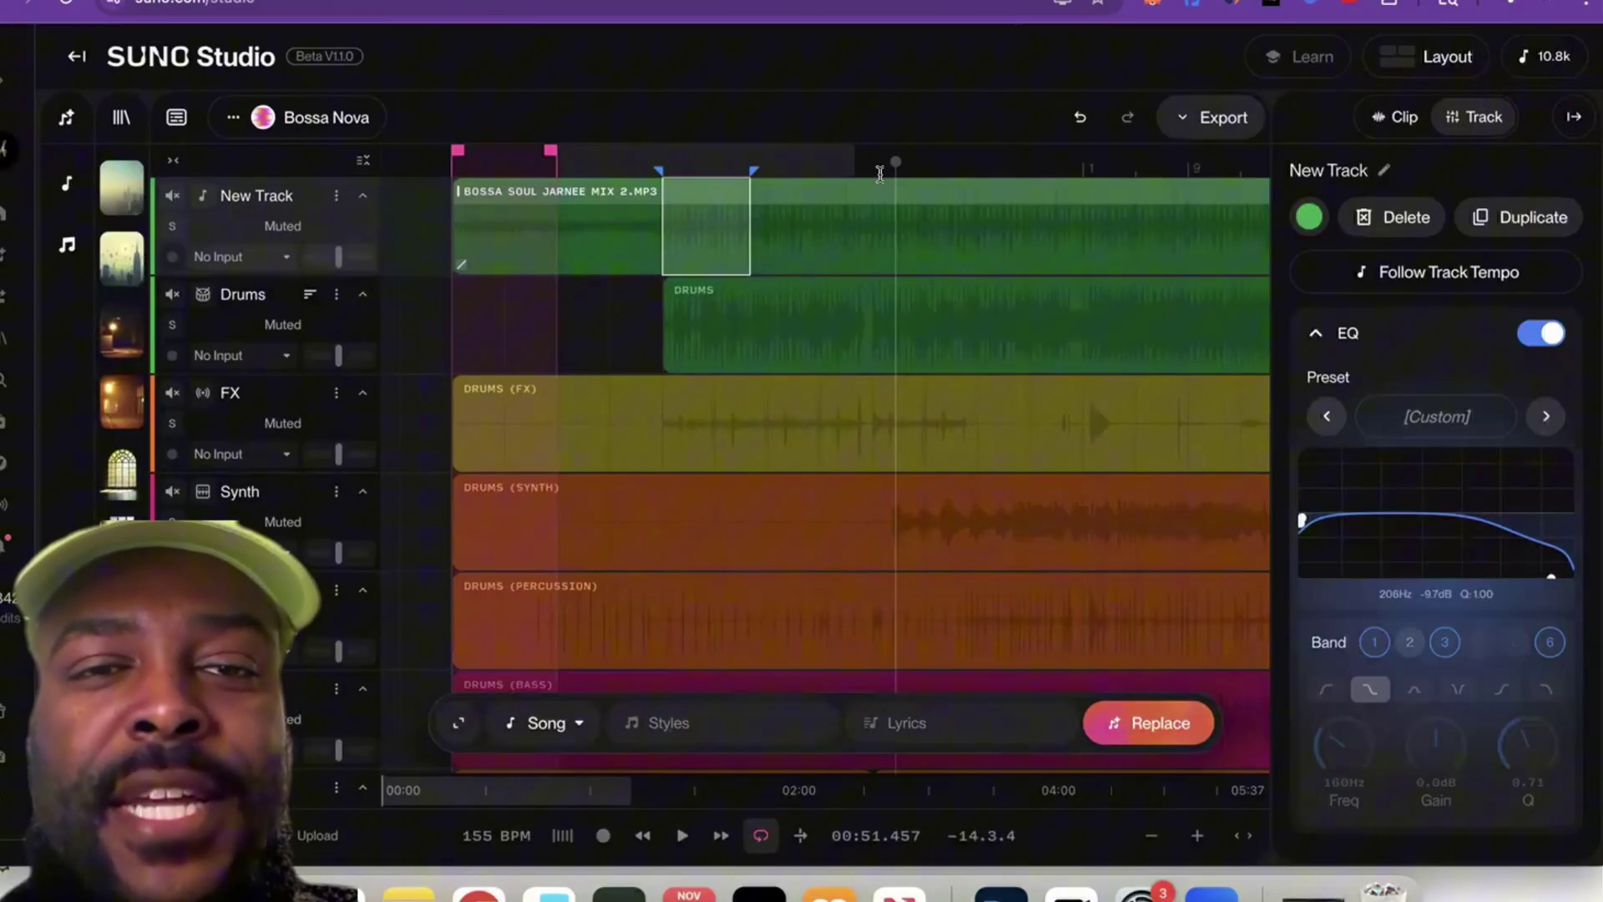